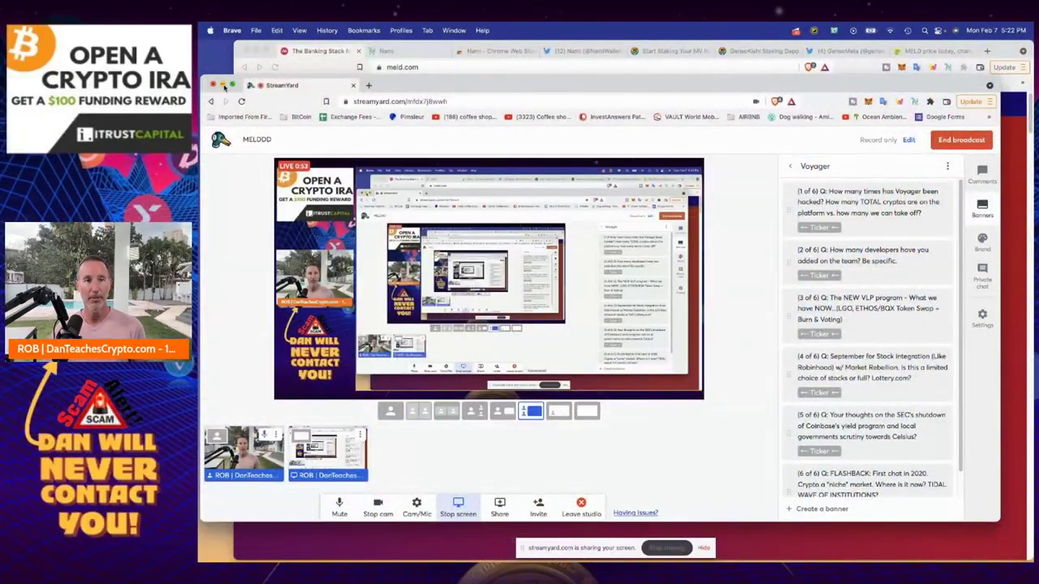
# - Minimize the broadcast window, open the MELD app from its homepage, and view the wallets supported for linking
pyautogui.click(224, 86)
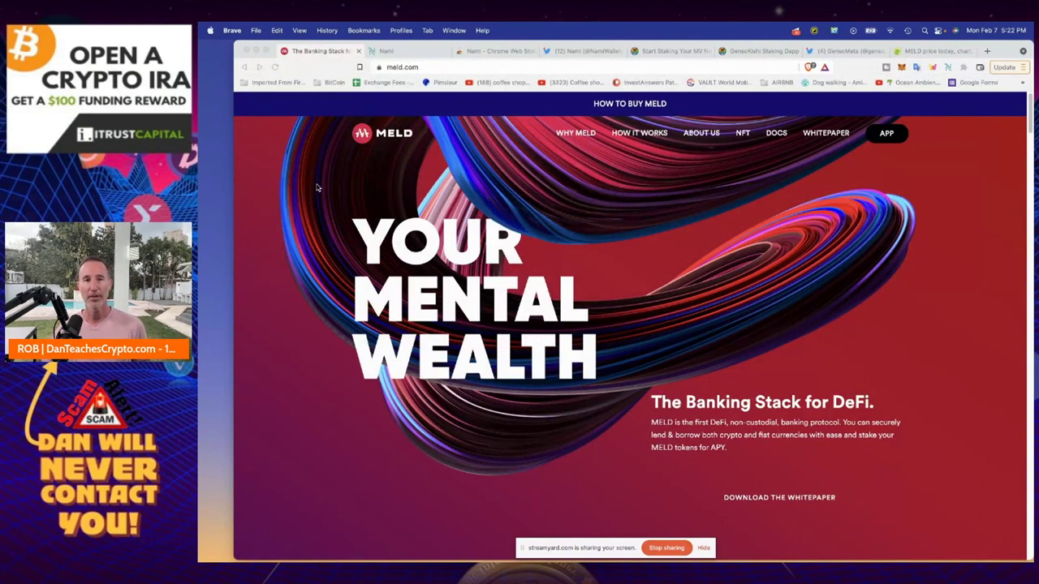
pyautogui.click(584, 134)
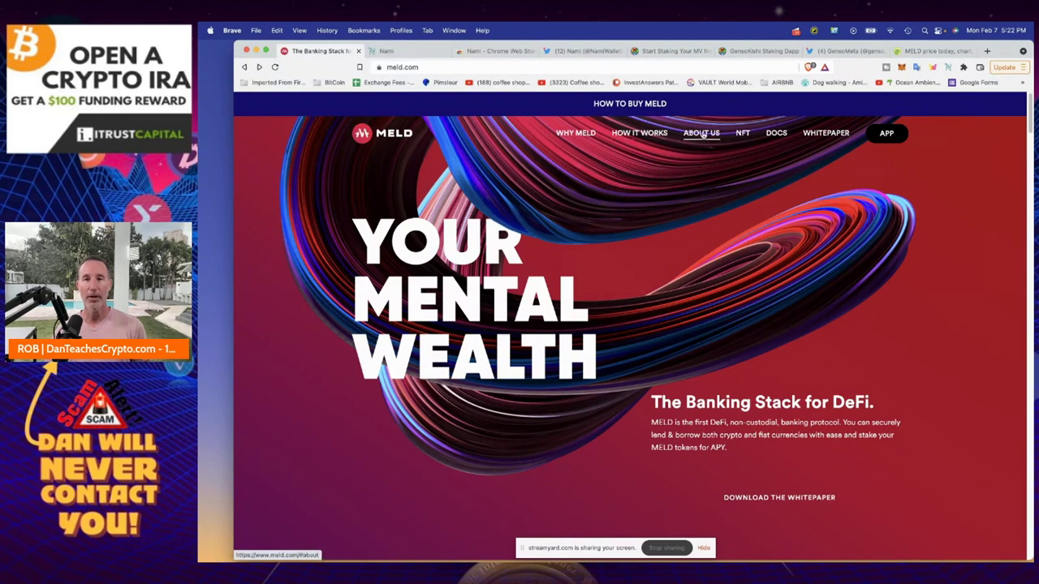
pyautogui.click(888, 133)
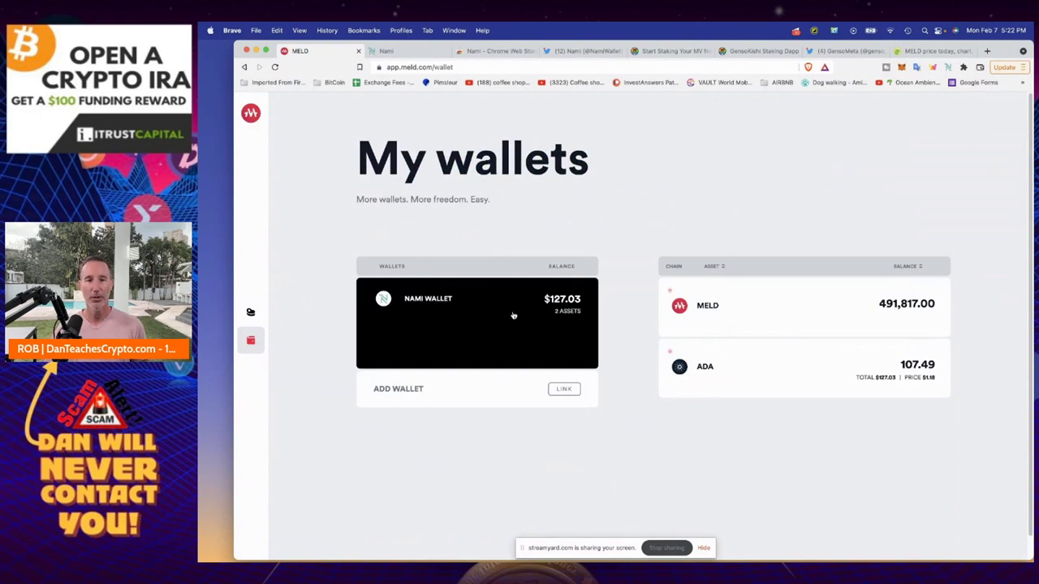
pyautogui.click(563, 390)
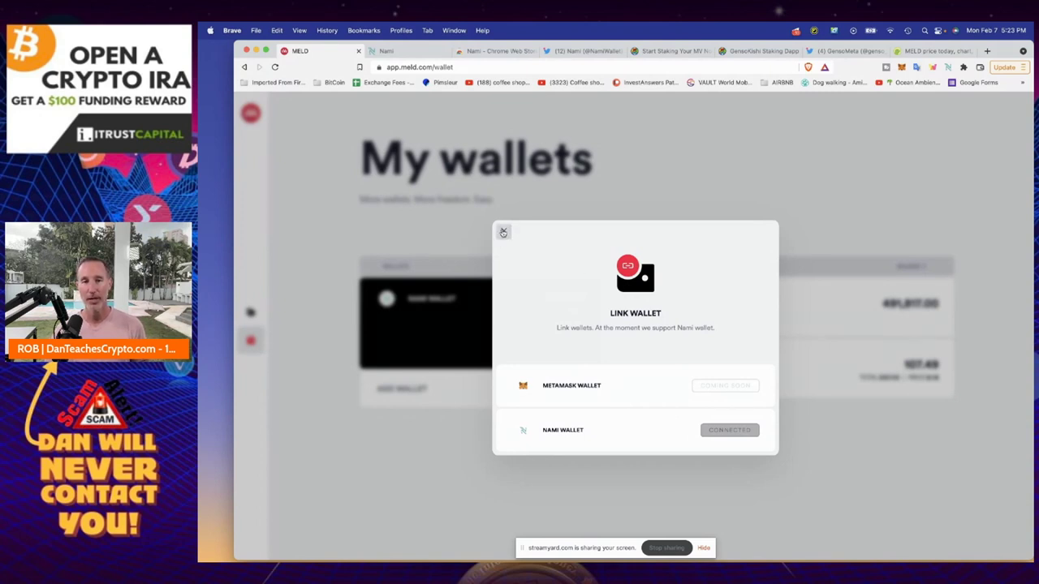
pyautogui.click(503, 232)
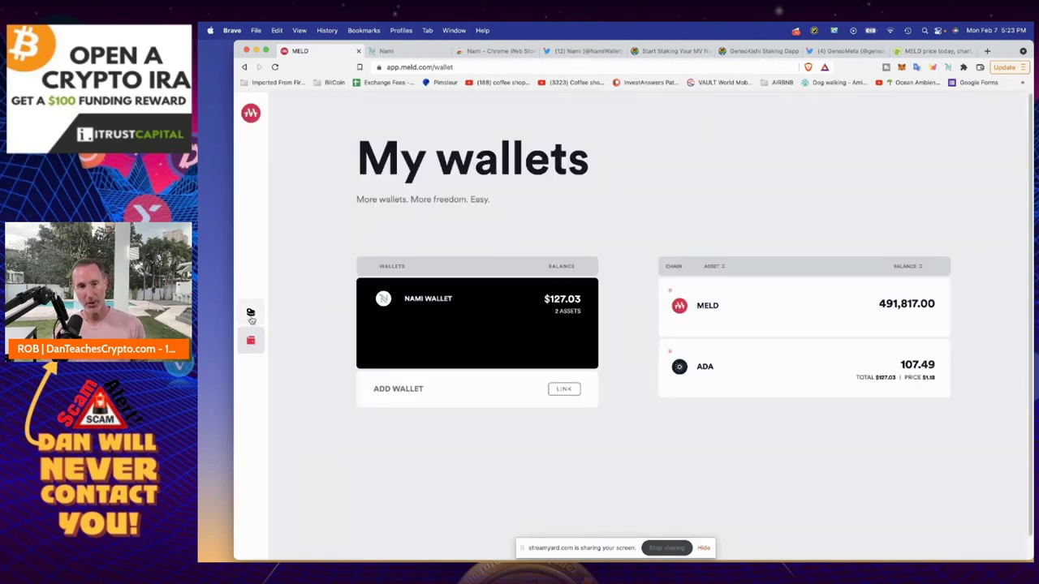
# - Examine the 6-month and 12-month MELD staking pools and return to the wallets overview
pyautogui.click(251, 317)
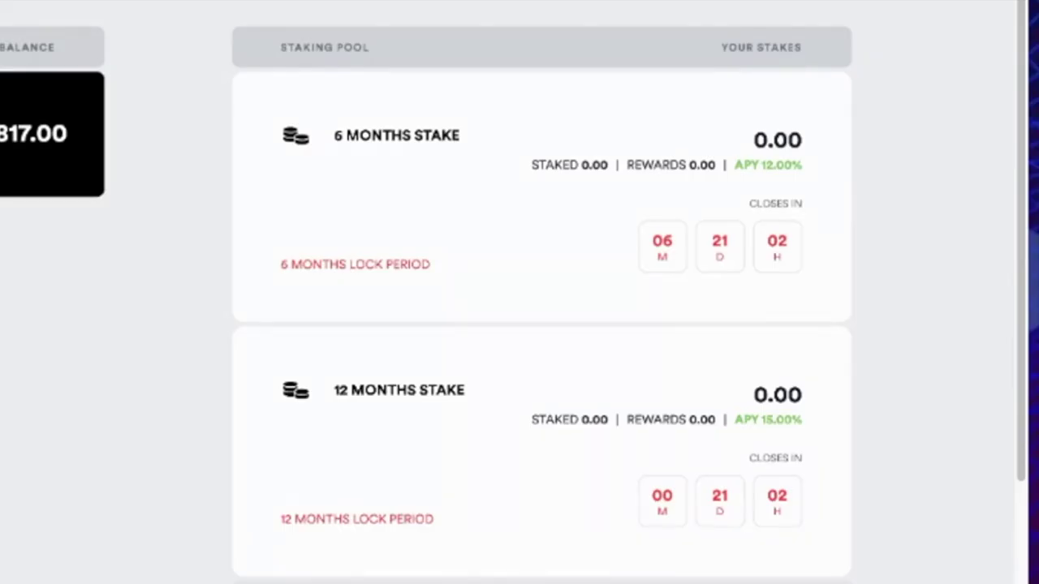
pyautogui.moveTo(460, 460)
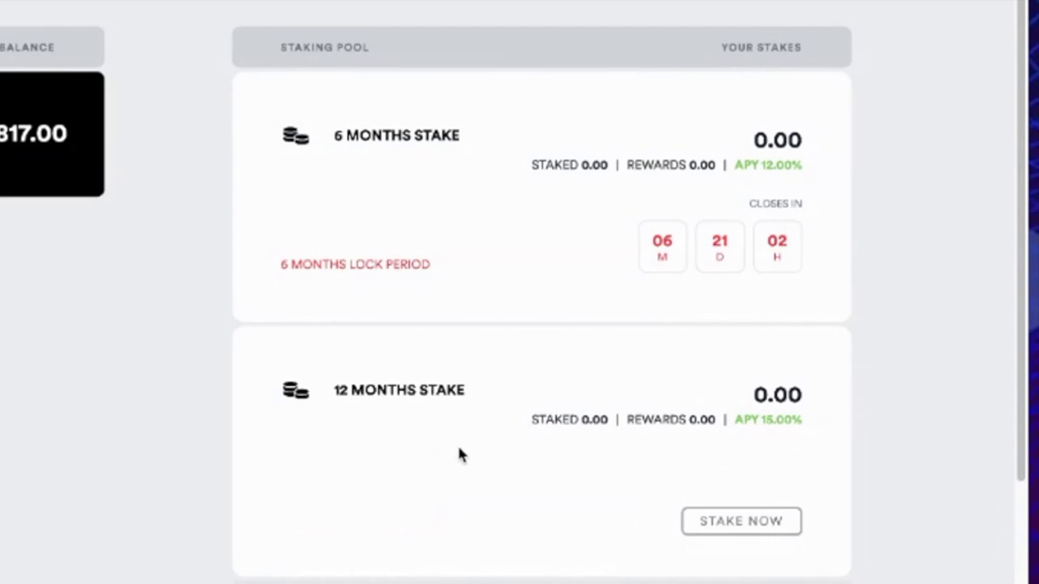
pyautogui.moveTo(474, 260)
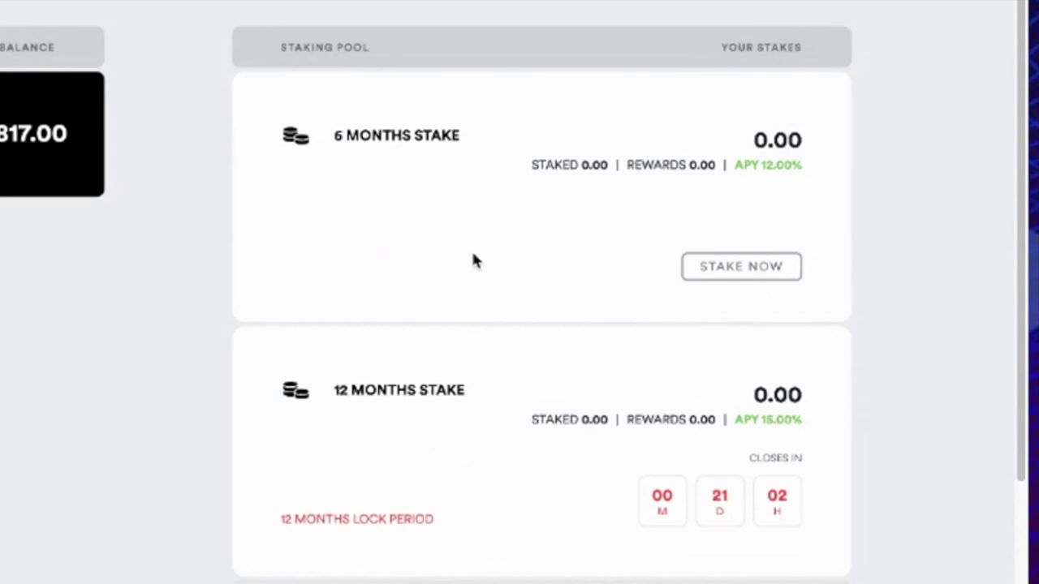
pyautogui.moveTo(757, 388)
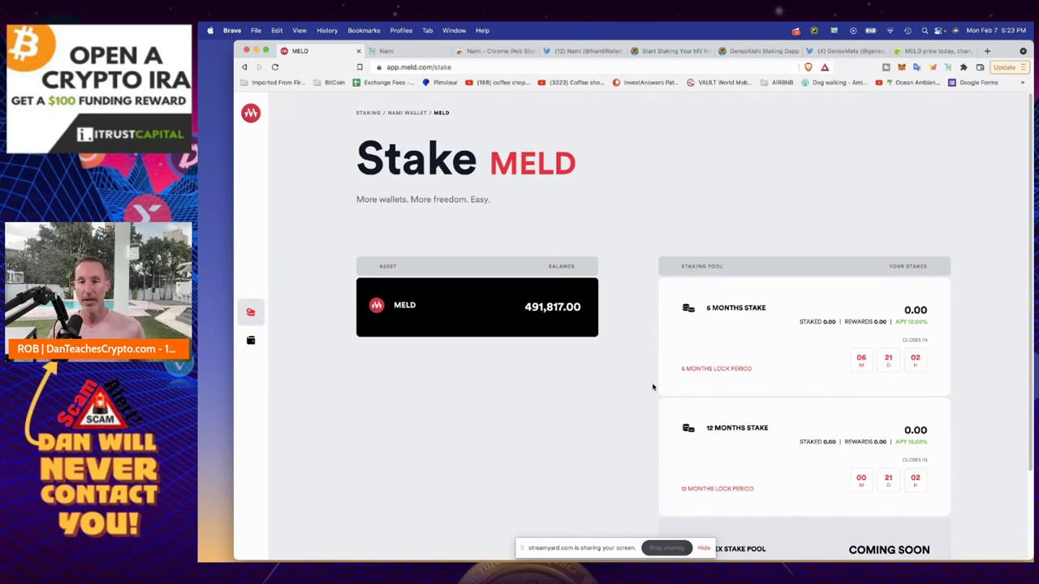
pyautogui.moveTo(711, 371)
pyautogui.moveTo(714, 474)
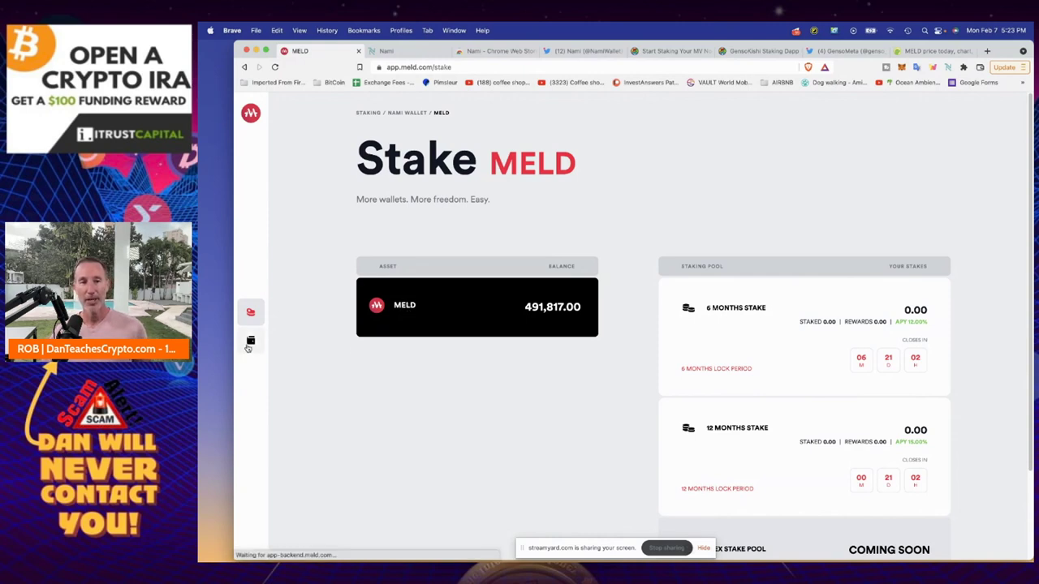
pyautogui.click(249, 344)
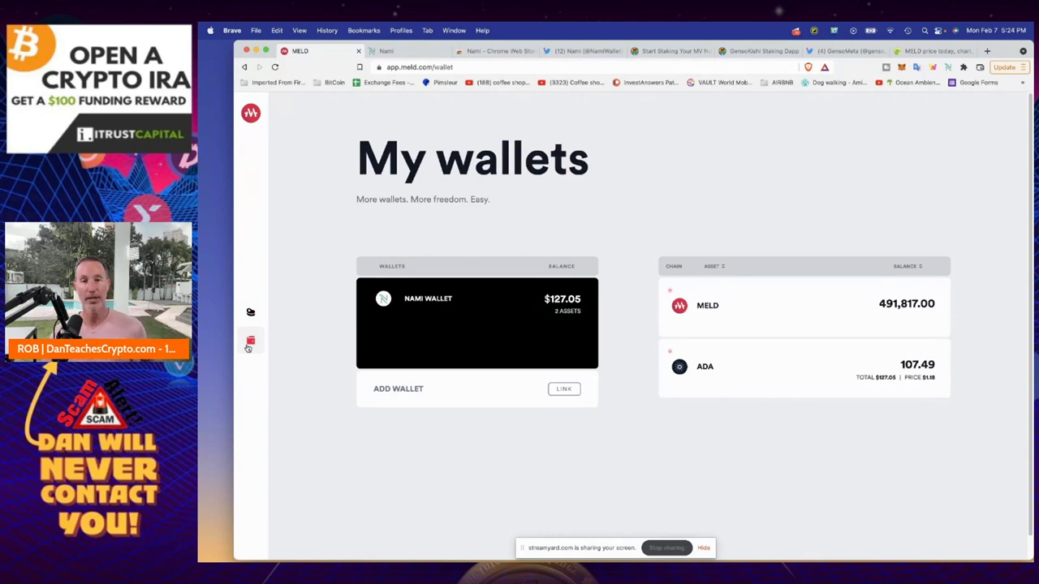
pyautogui.moveTo(554, 321)
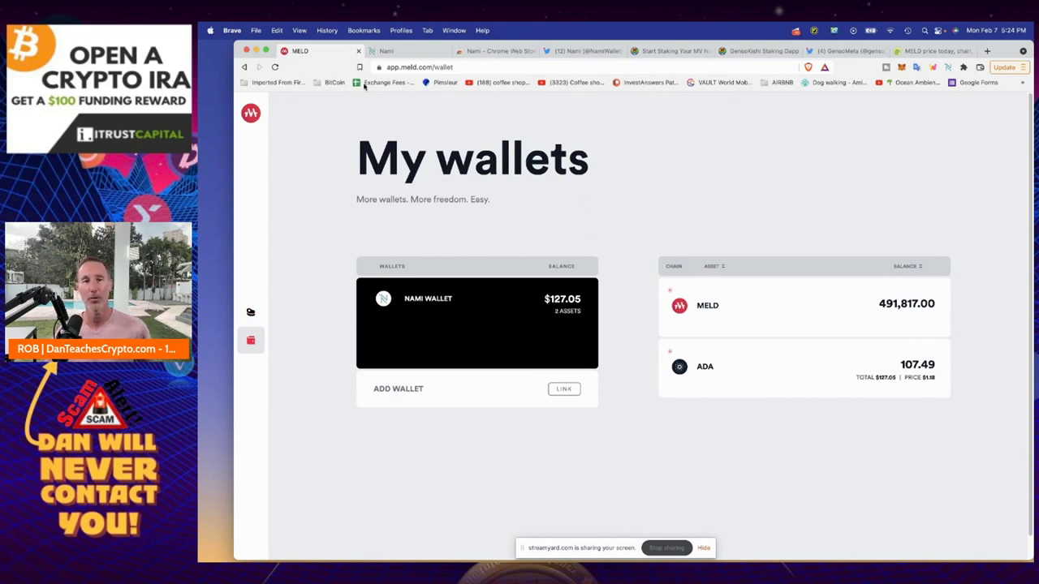
# - Open Nami's Chrome Web Store listing through namiwallet.io and view the assets in the installed Nami wallet extension
pyautogui.click(409, 54)
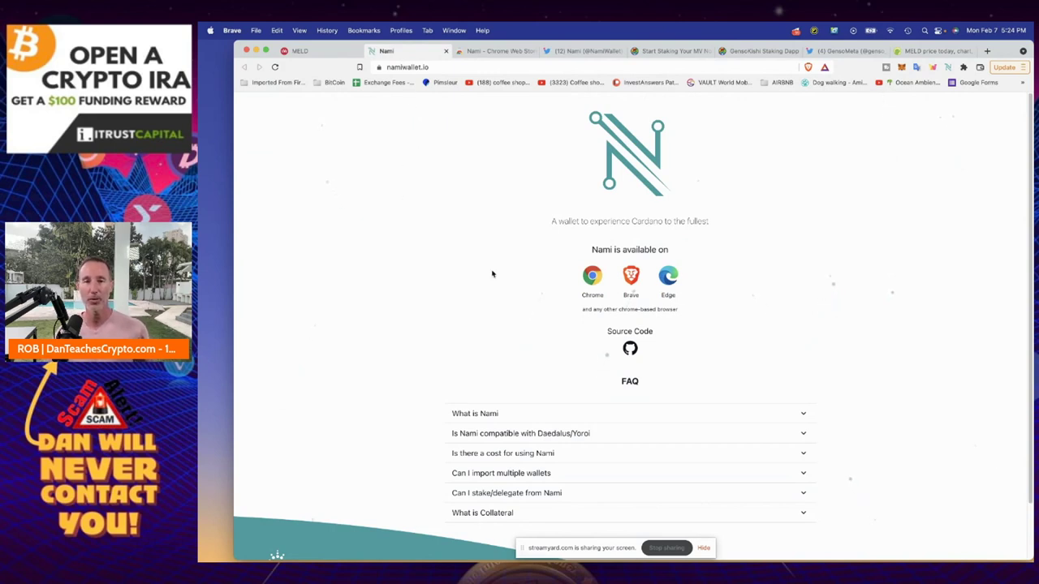
pyautogui.click(591, 285)
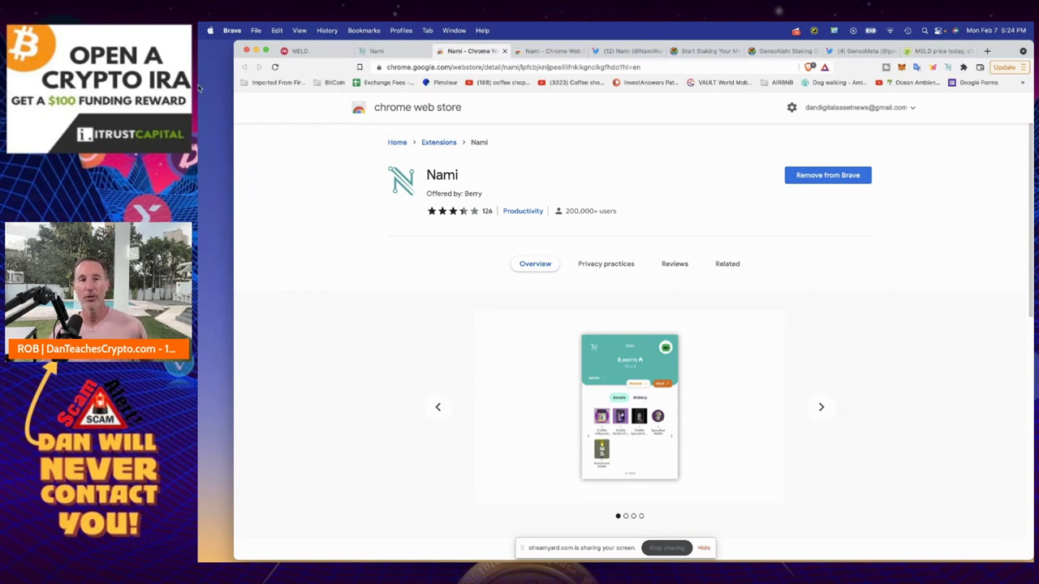
pyautogui.click(386, 52)
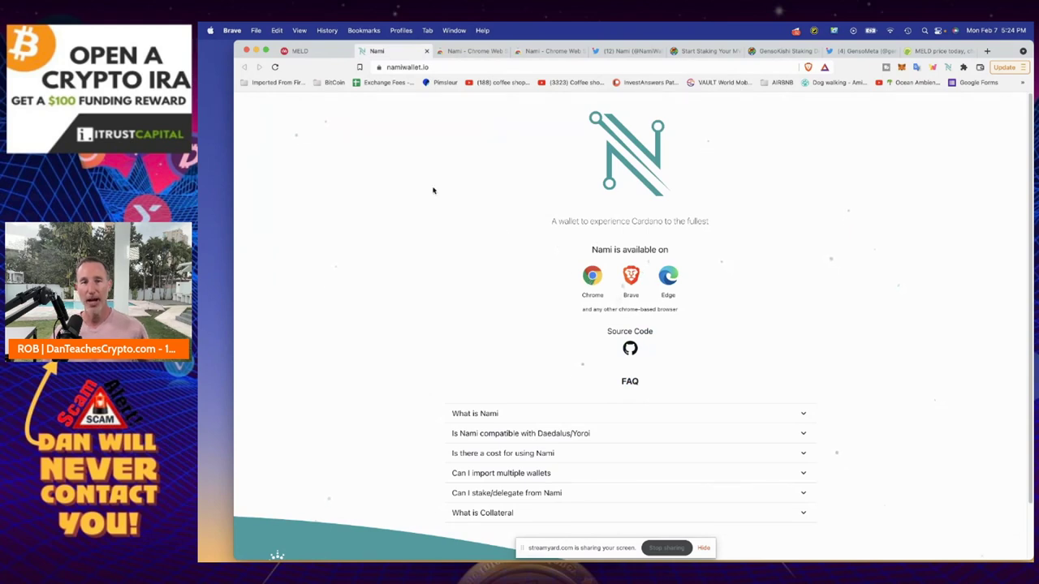
pyautogui.click(477, 51)
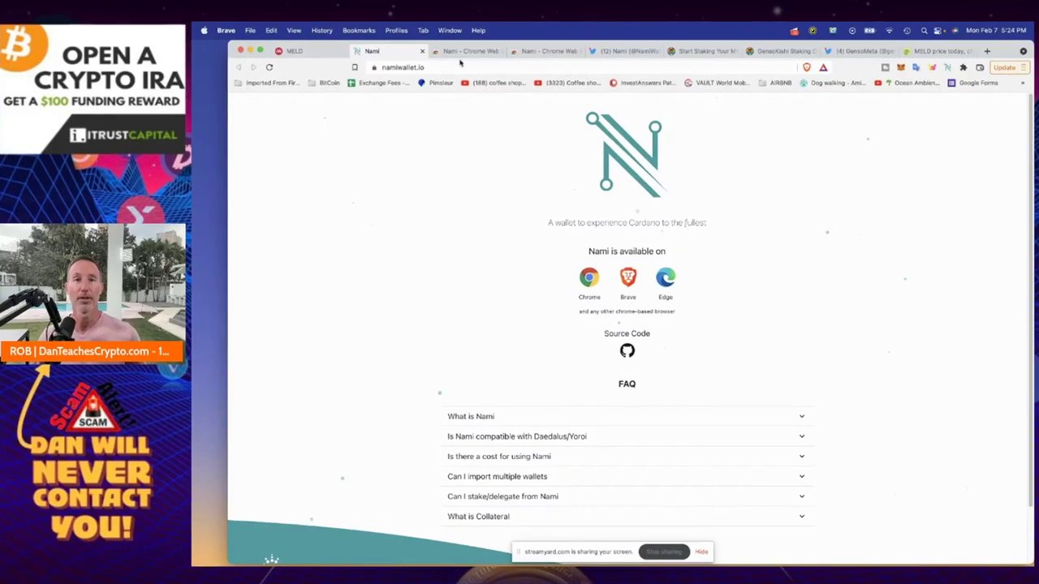
pyautogui.click(465, 51)
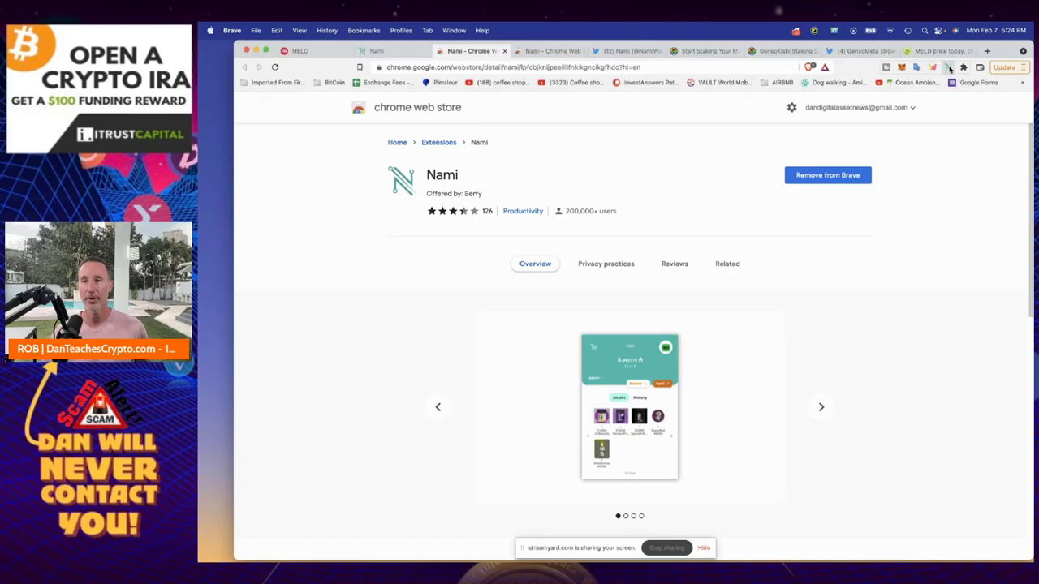
pyautogui.click(950, 69)
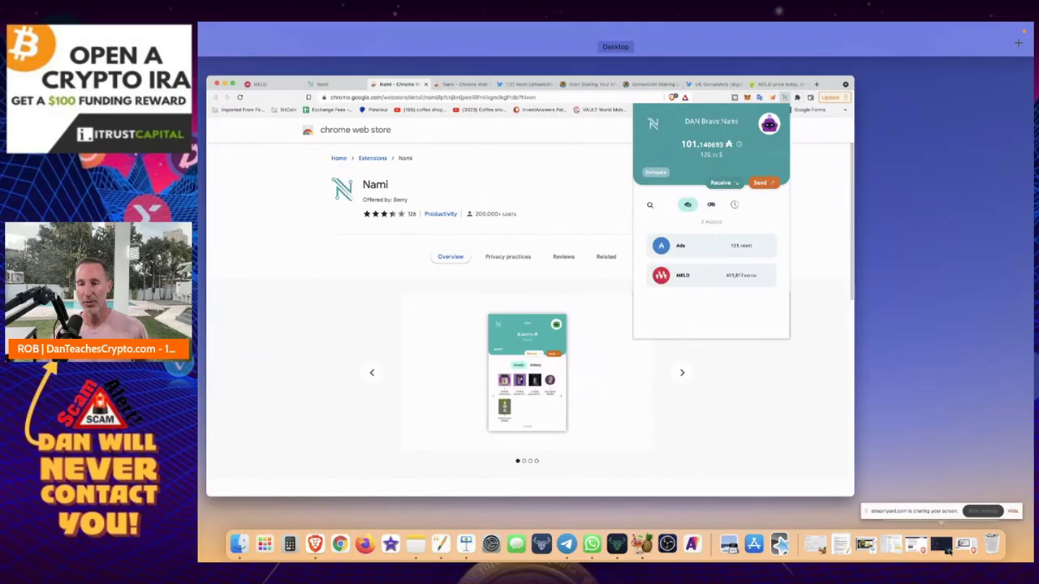
# - Switch to Daedalus and open the send form of the current wallet
pyautogui.click(941, 545)
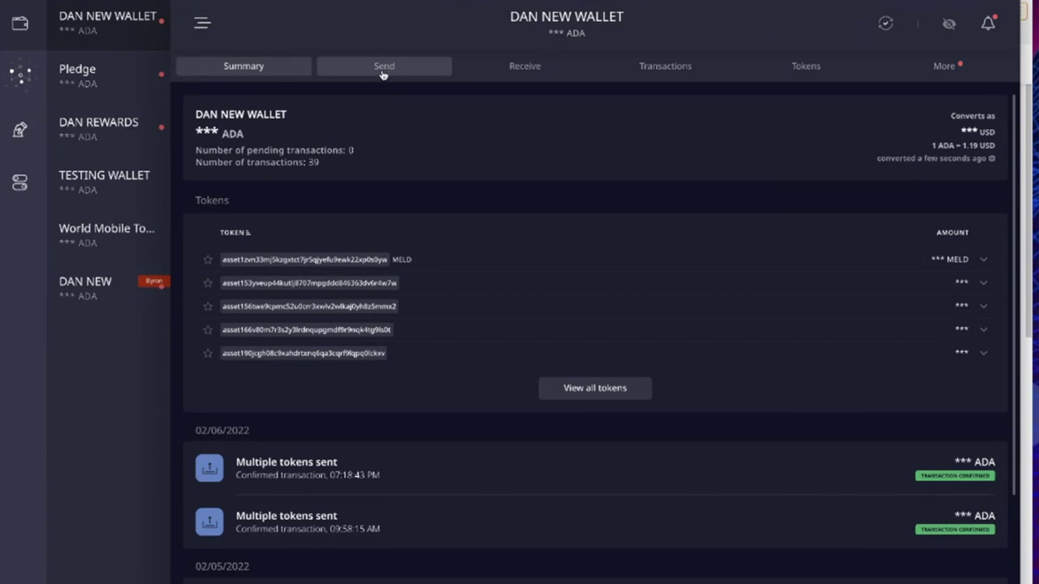
pyautogui.click(383, 72)
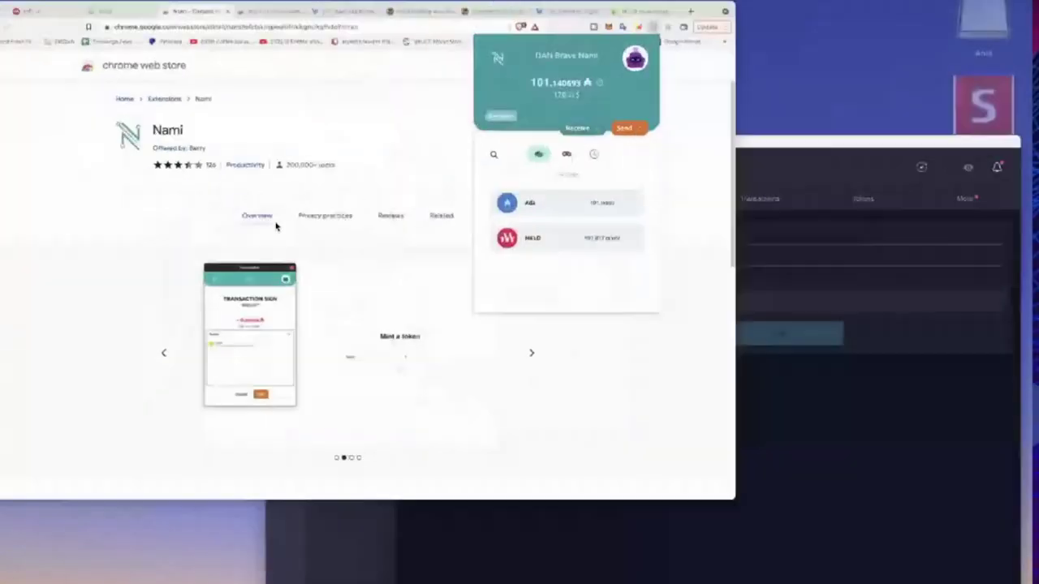
# - Copy the receiving address from the Nami wallet in Brave and paste it as the receiver in the Daedalus send form
pyautogui.click(666, 144)
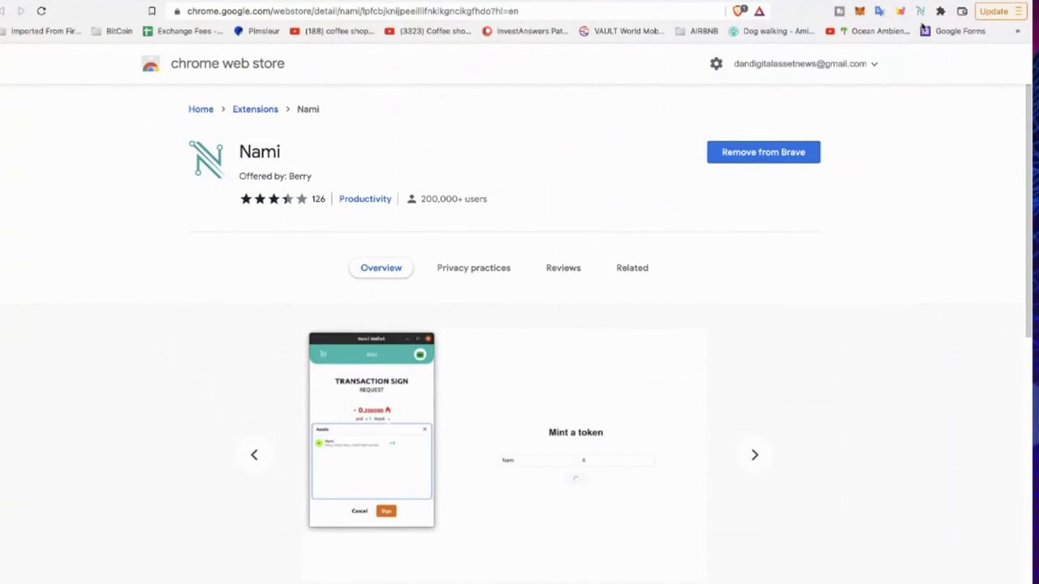
pyautogui.click(921, 15)
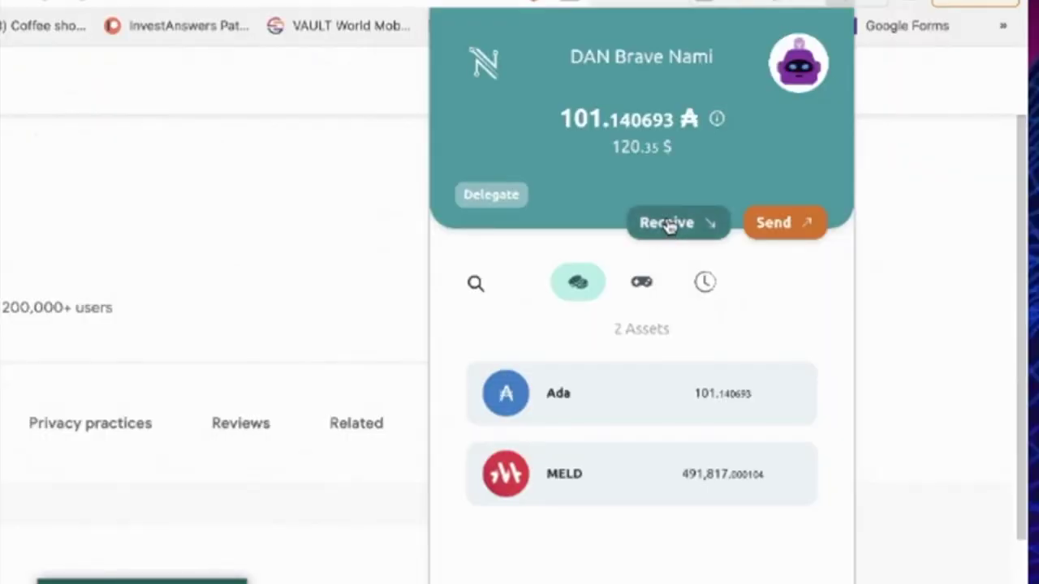
pyautogui.click(667, 225)
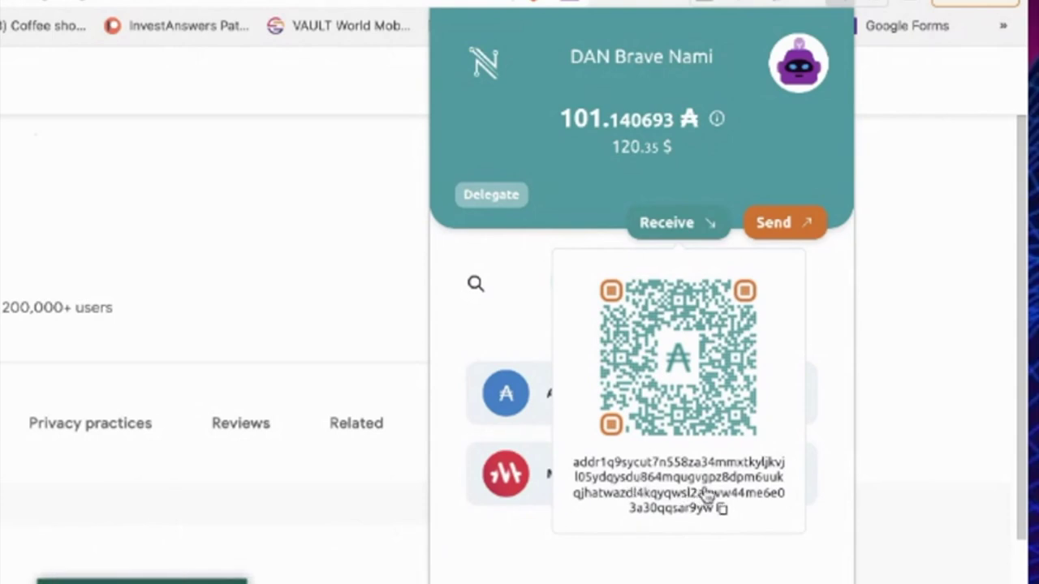
pyautogui.click(723, 510)
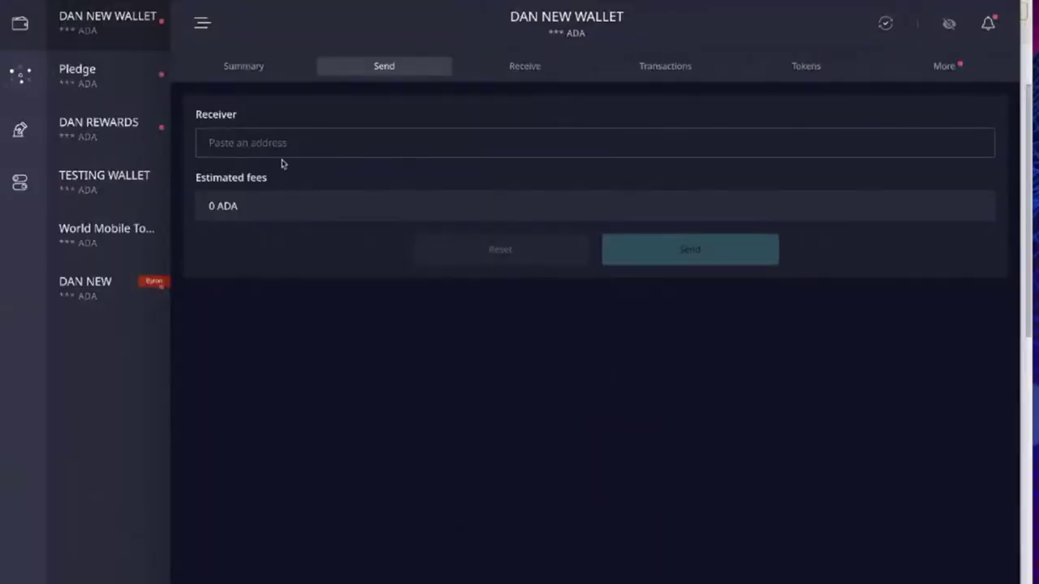
pyautogui.click(276, 152)
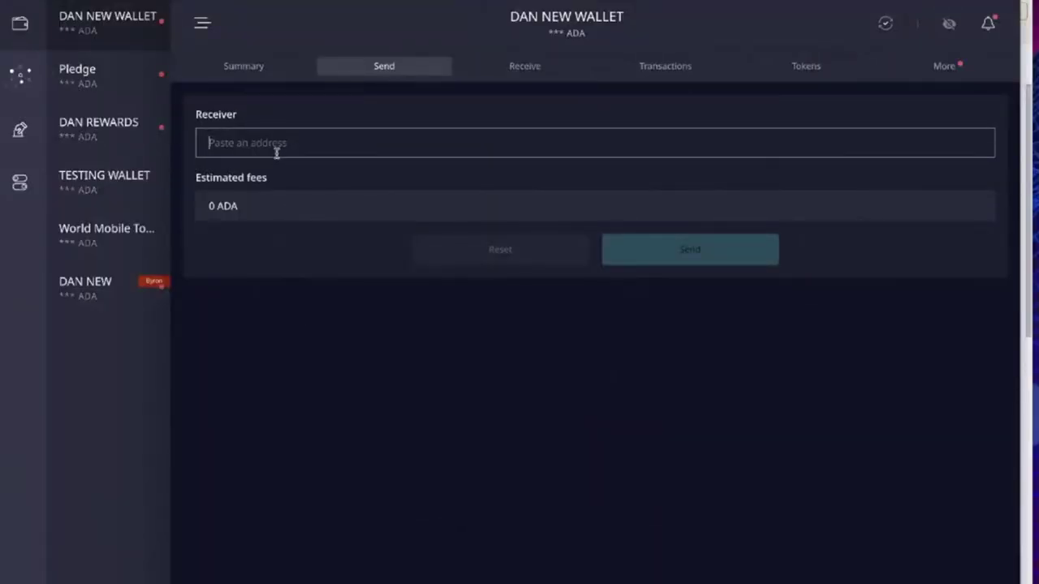
pyautogui.hotkey('ctrl', 'v')
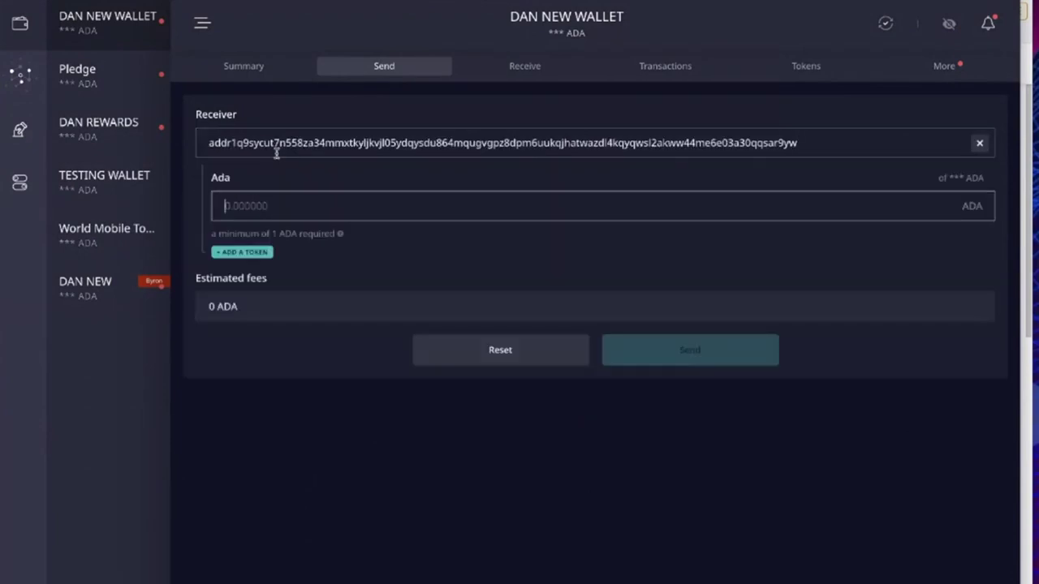
# - Add MELD as the token to send with an amount of 50, and set the Ada amount to 1.4
pyautogui.click(234, 254)
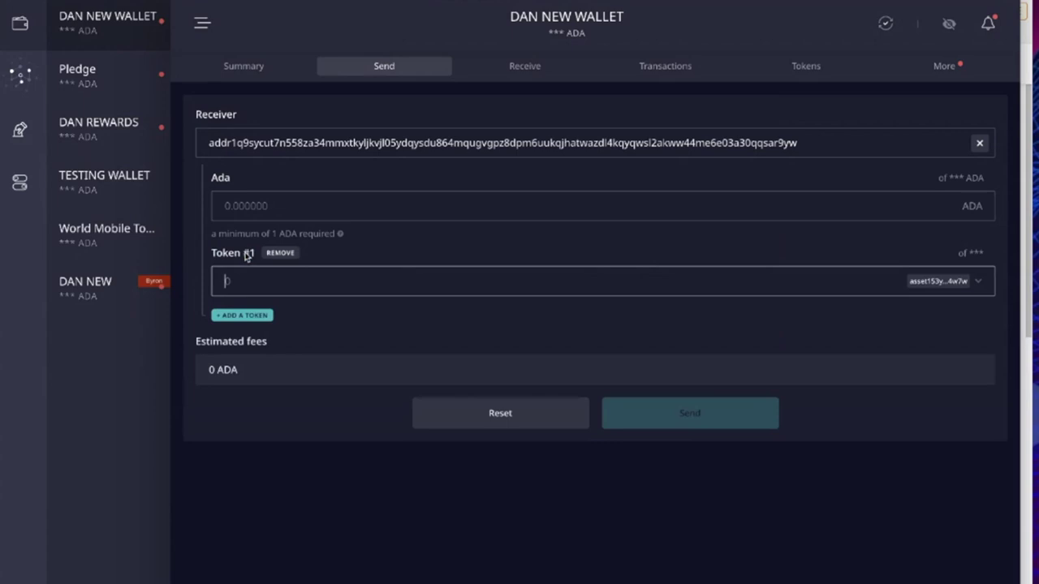
pyautogui.click(978, 281)
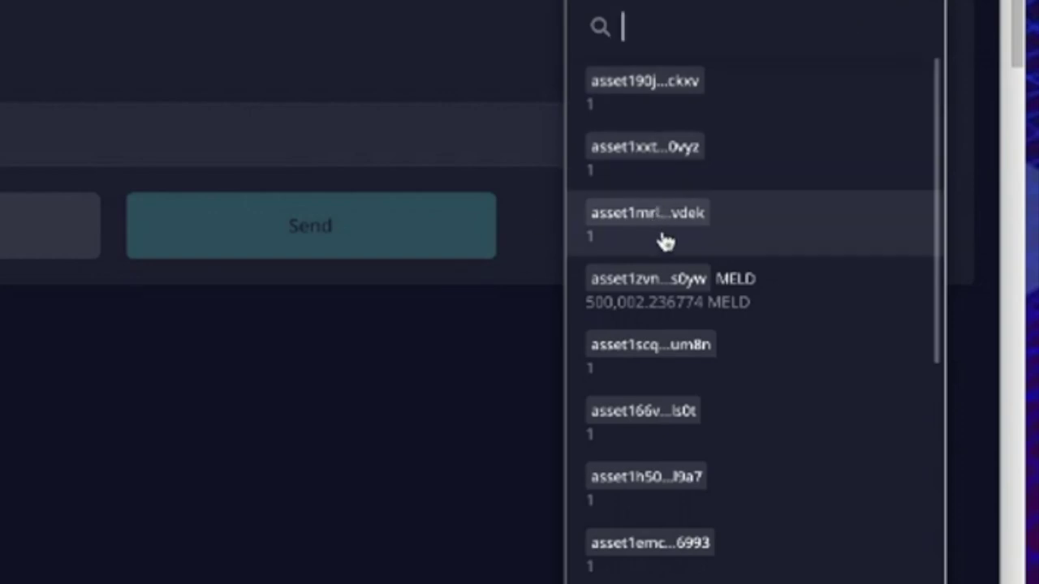
pyautogui.click(651, 304)
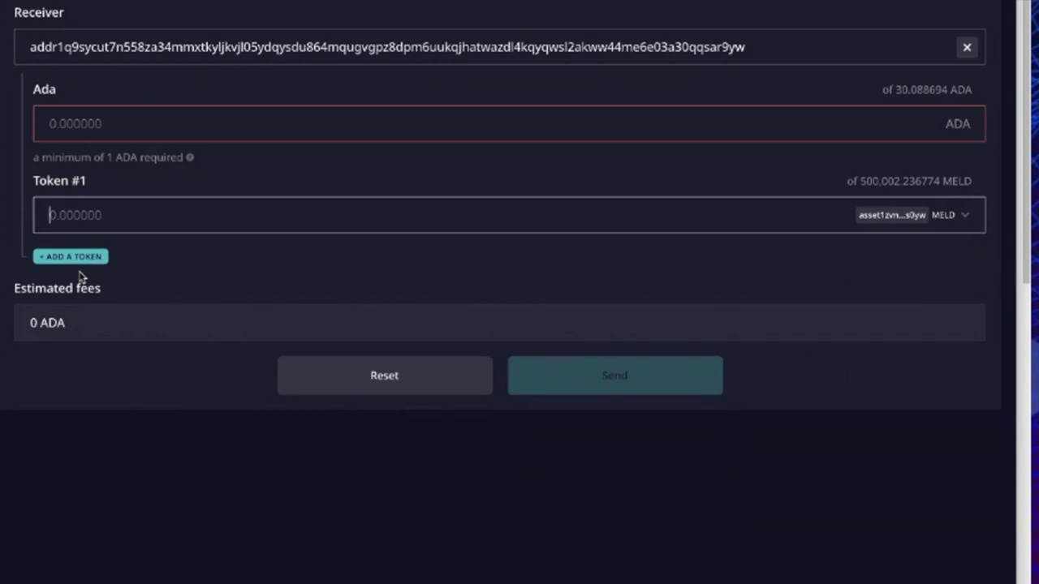
pyautogui.moveTo(86, 209)
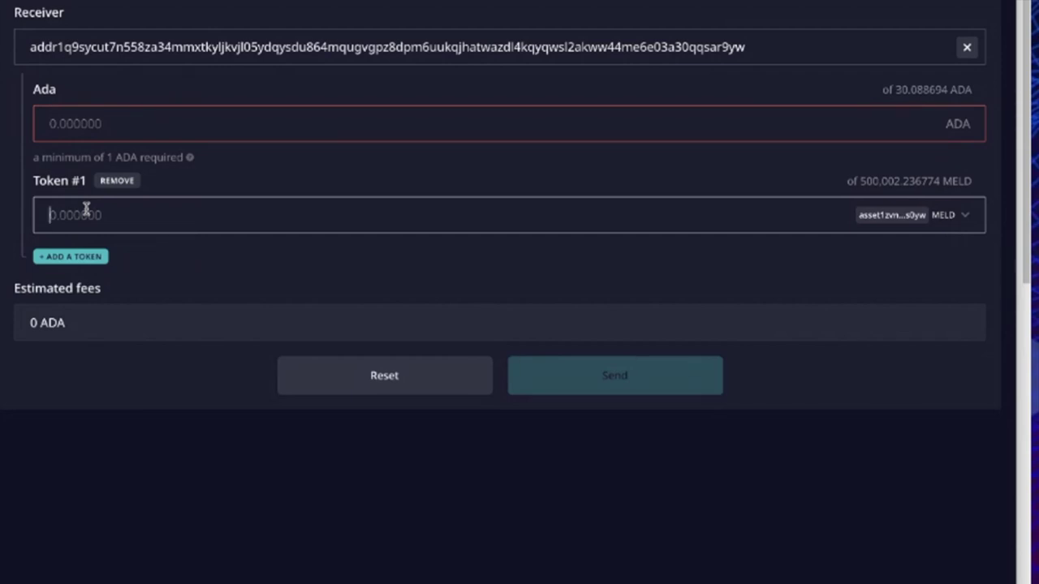
pyautogui.write('50')
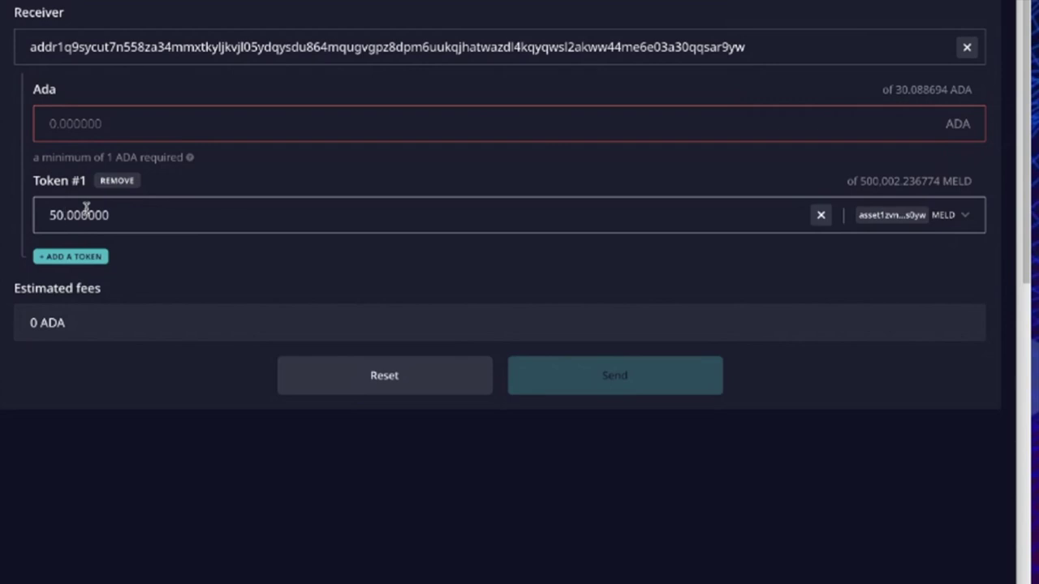
pyautogui.click(77, 125)
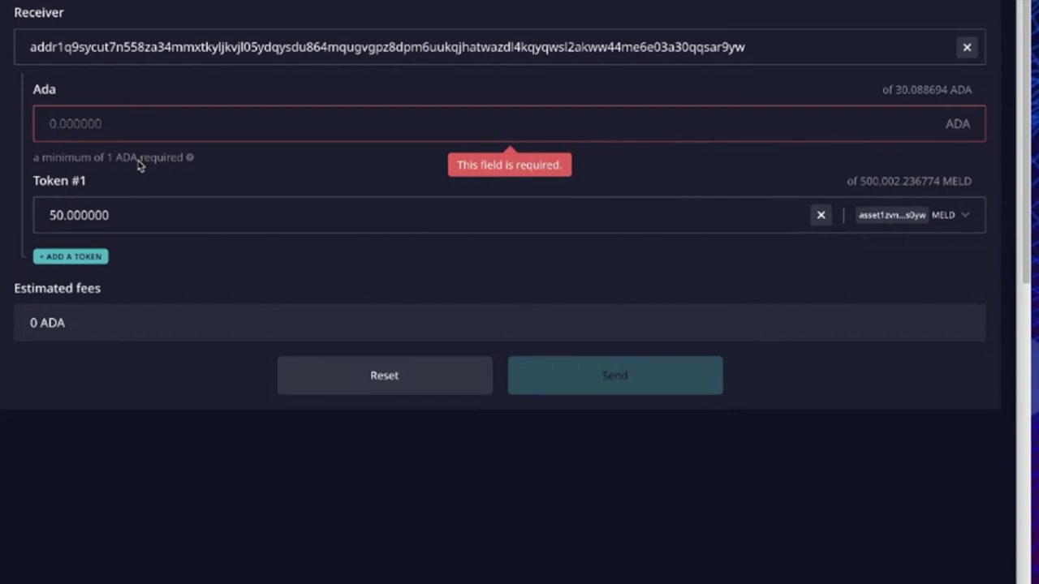
pyautogui.write('1.4')
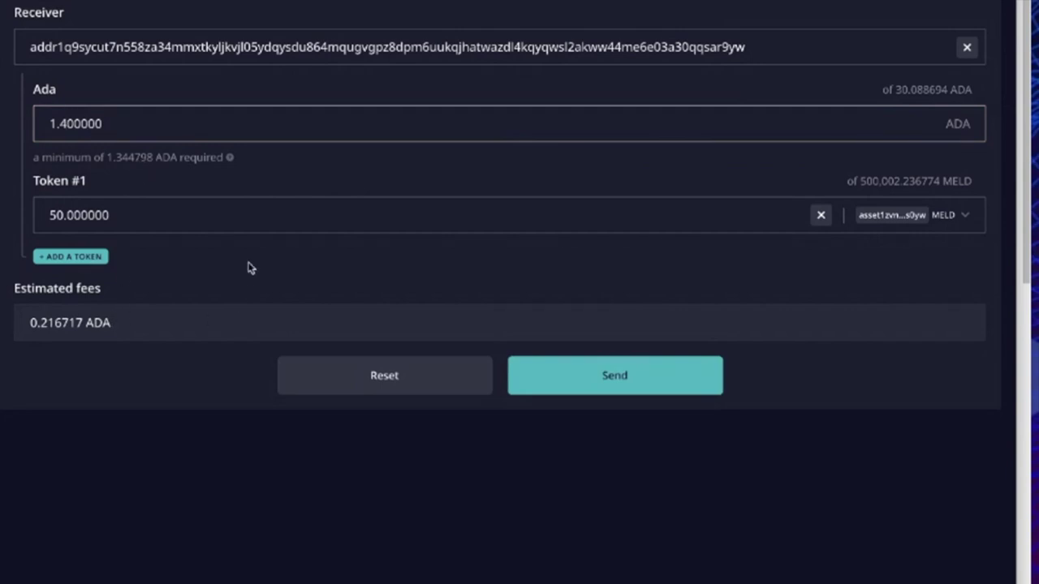
# - Review the transaction confirmation for the MELD transfer and close it without sending
pyautogui.click(625, 374)
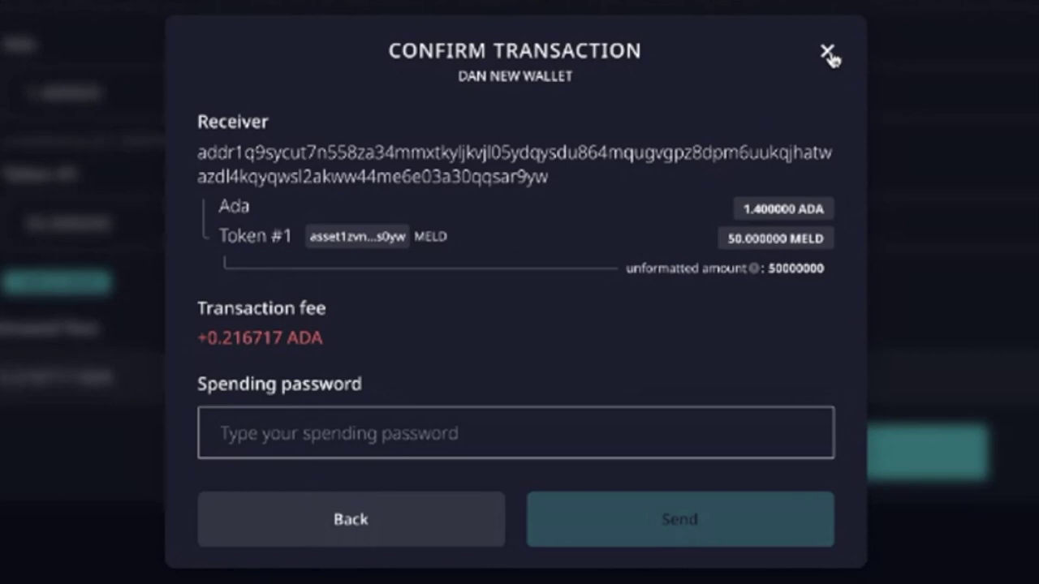
pyautogui.click(828, 53)
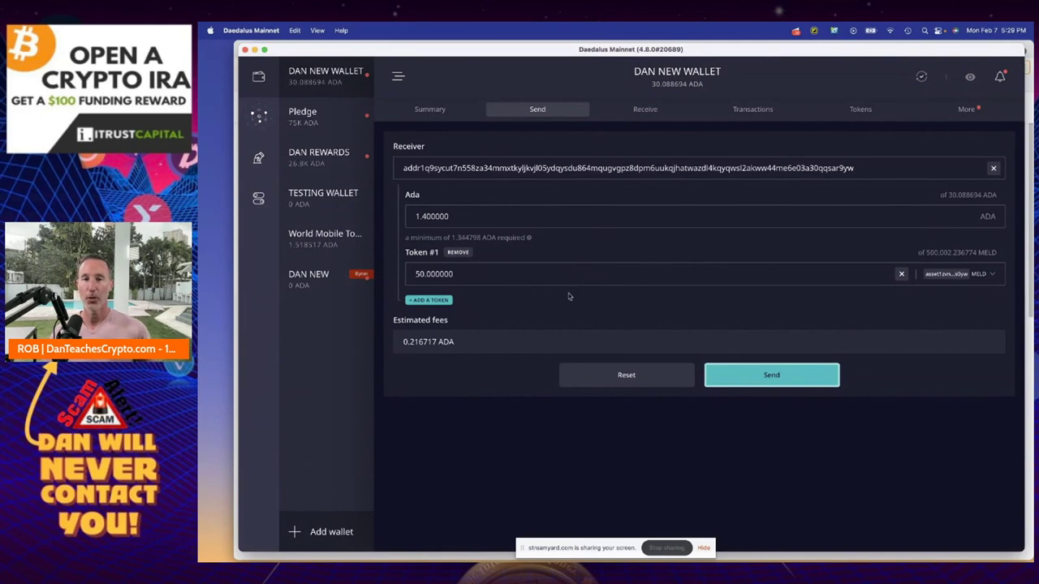
# - Minimize Daedalus, switch to Brave and examine the Nami wallet's general and network settings, returning to its asset overview
pyautogui.click(254, 50)
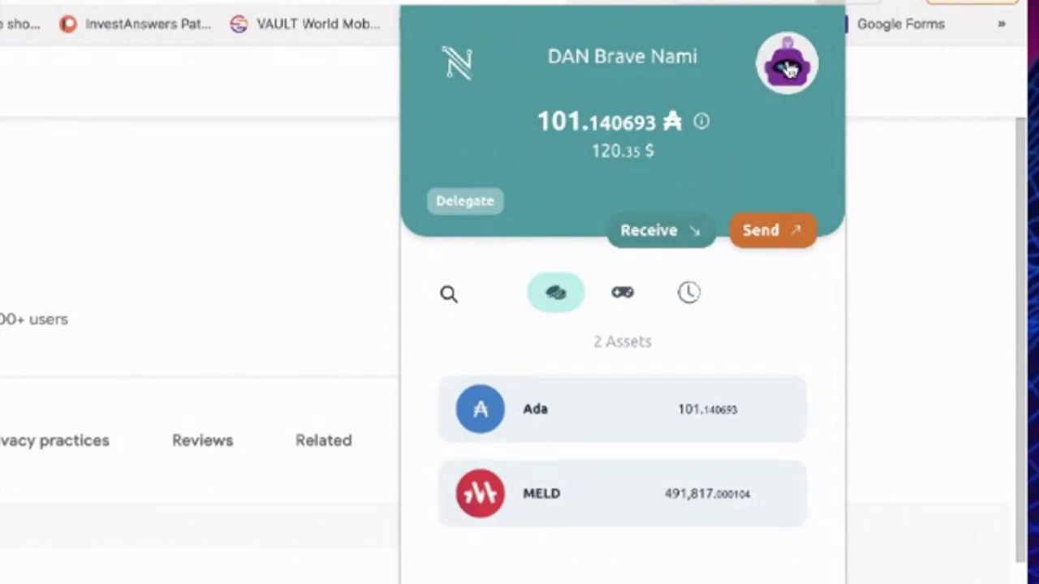
pyautogui.click(791, 69)
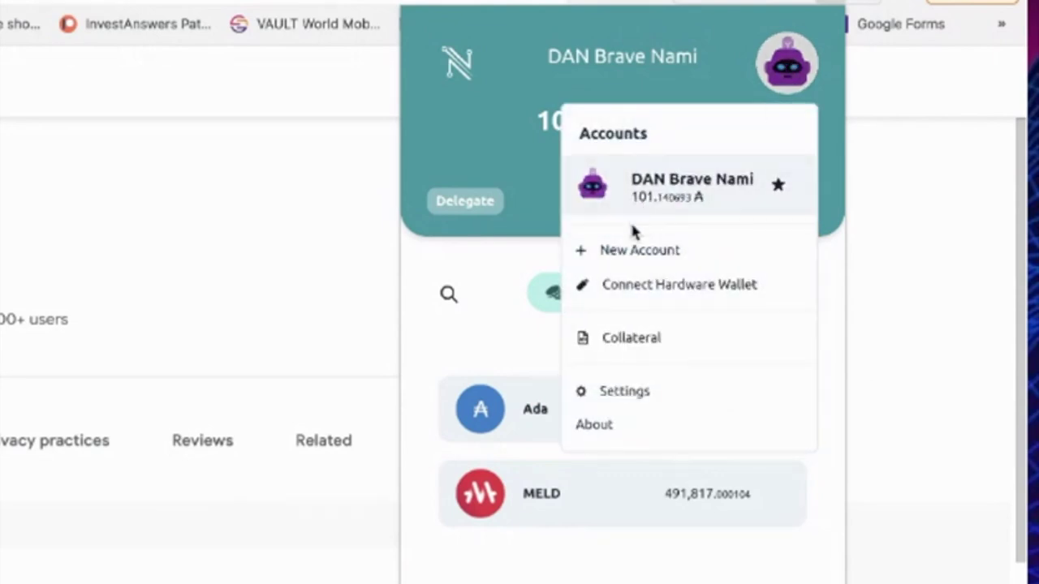
pyautogui.click(622, 401)
pyautogui.click(556, 227)
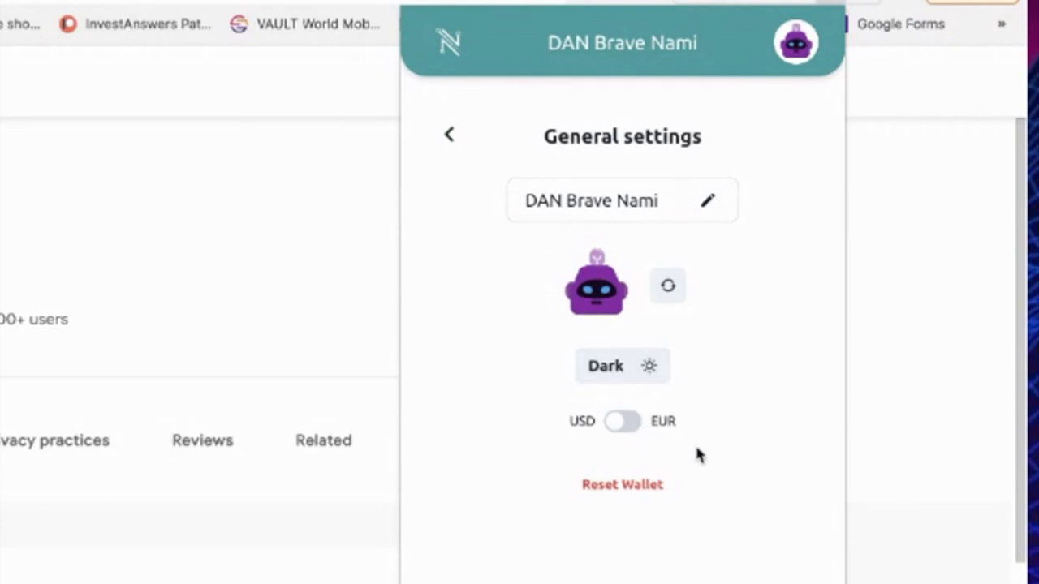
pyautogui.click(449, 136)
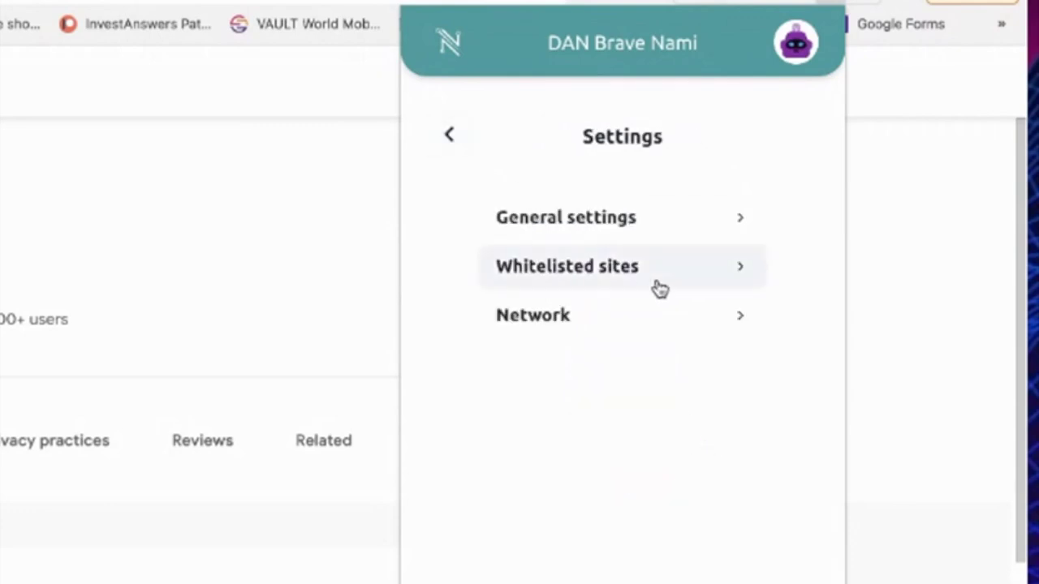
pyautogui.click(568, 317)
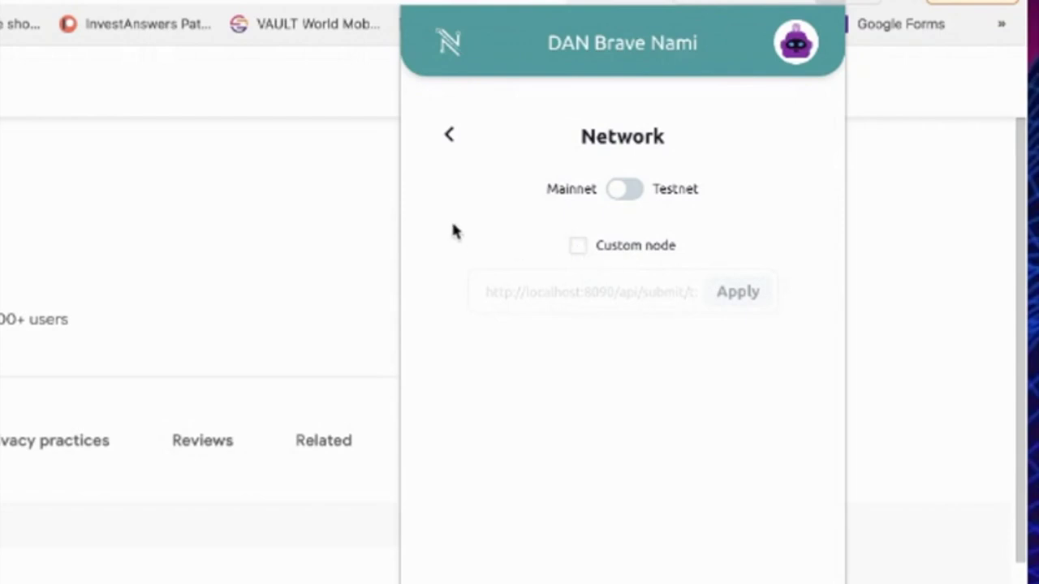
pyautogui.click(449, 138)
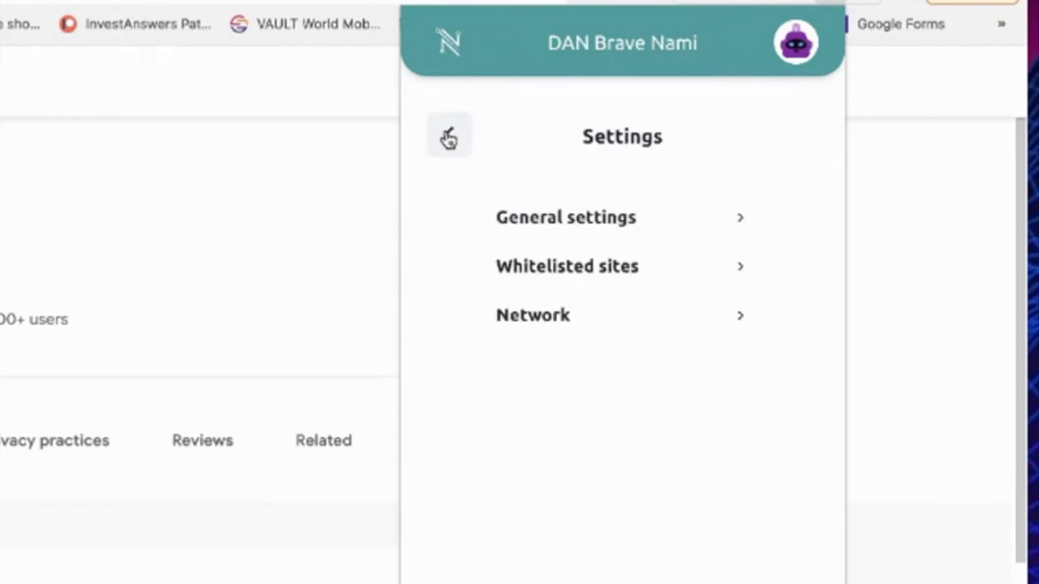
pyautogui.click(449, 138)
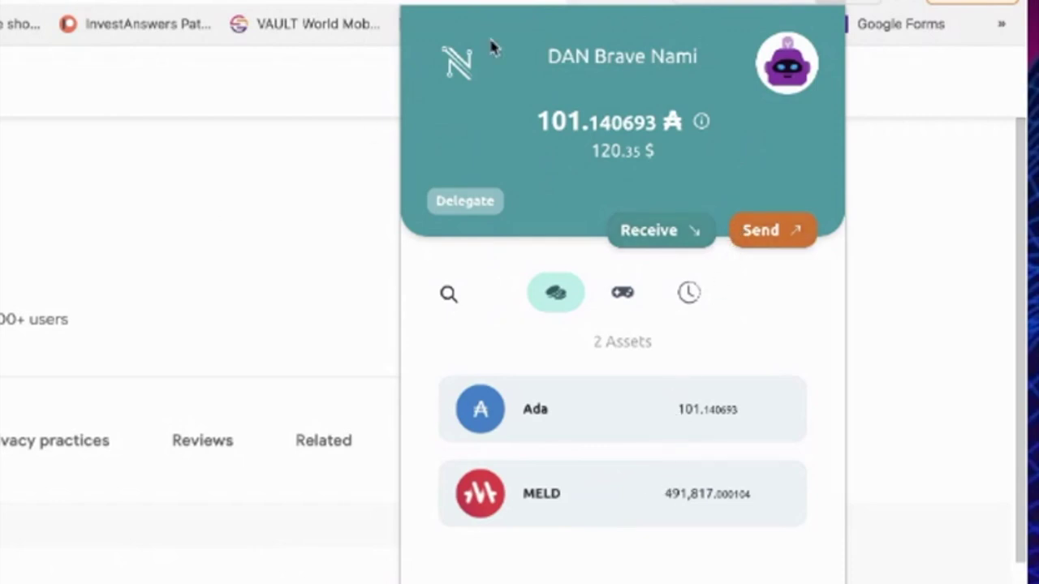
# - Review the Nami wallet's delegation offer and collateral details, closing both without making changes
pyautogui.click(467, 203)
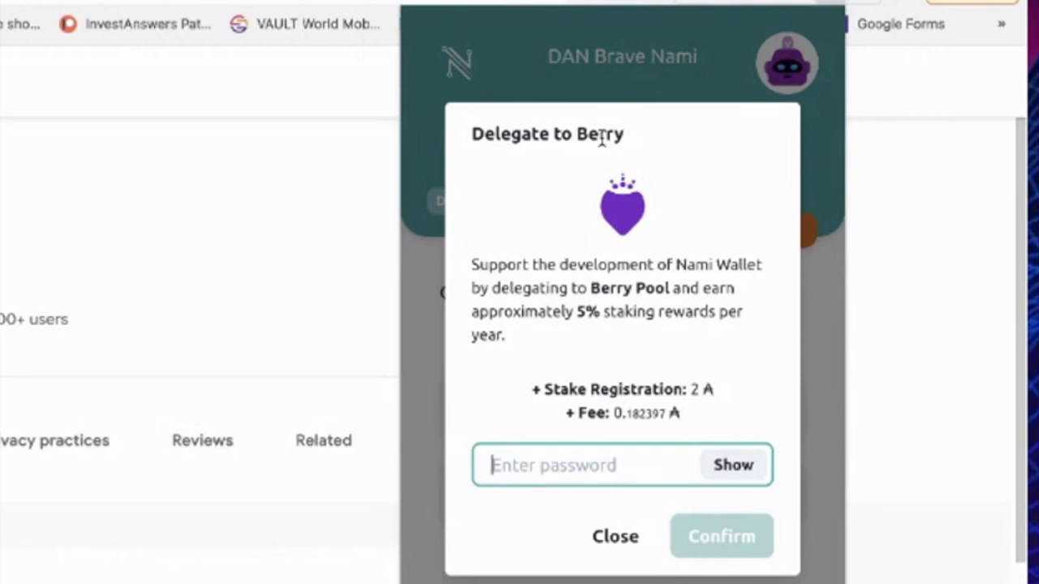
pyautogui.click(623, 550)
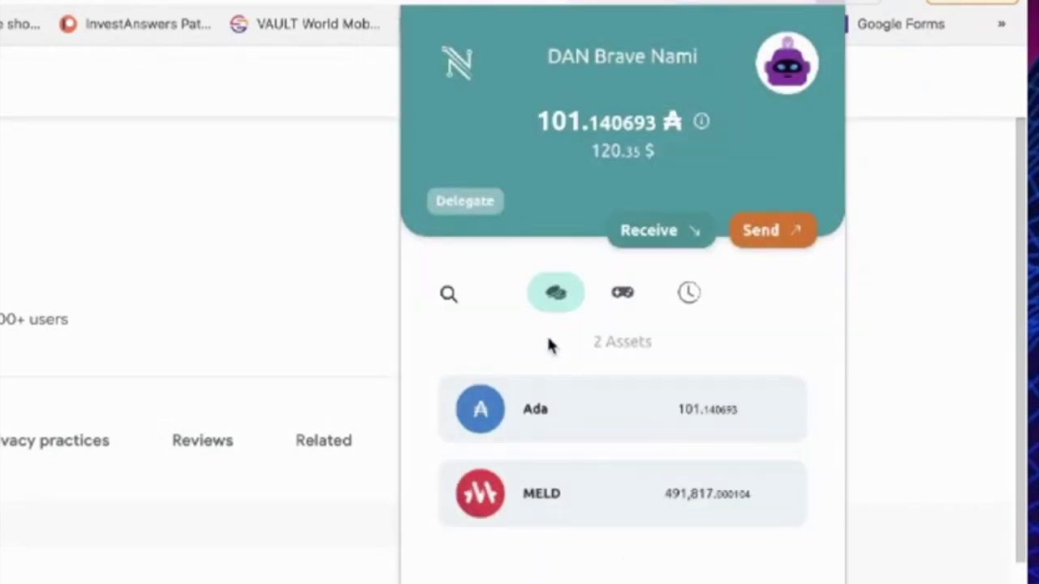
pyautogui.click(785, 72)
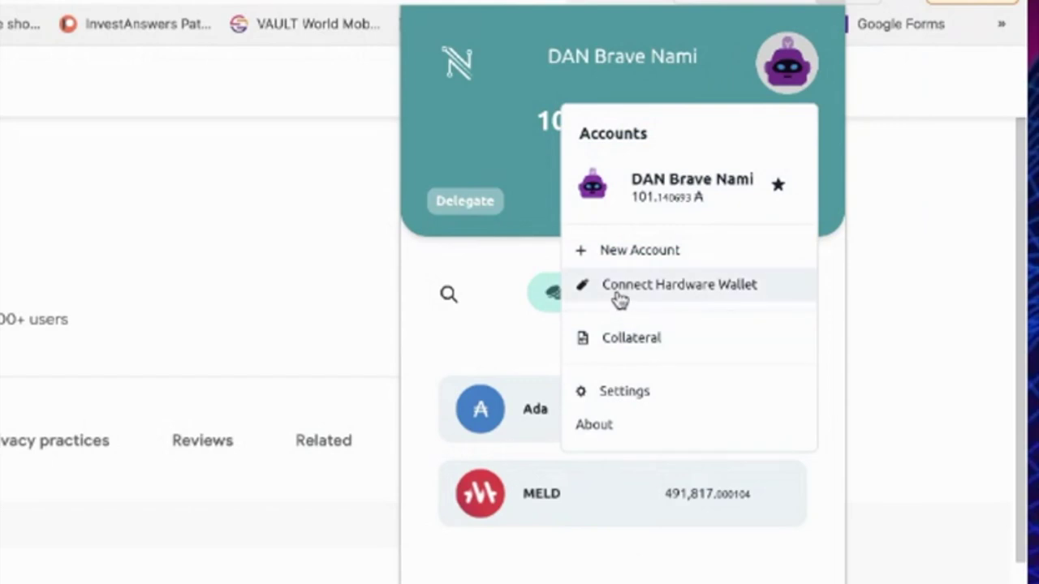
pyautogui.click(632, 345)
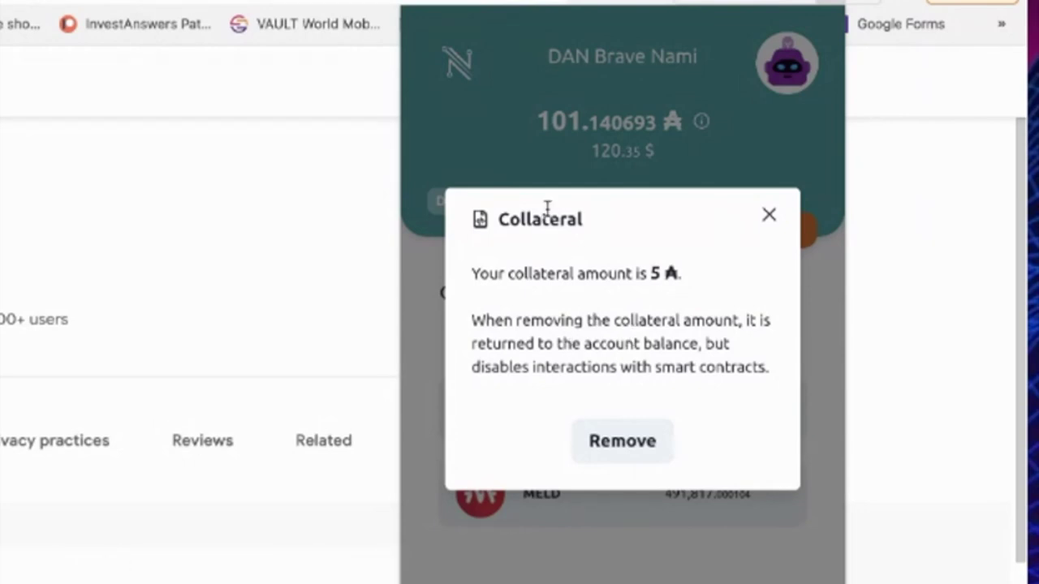
pyautogui.click(771, 216)
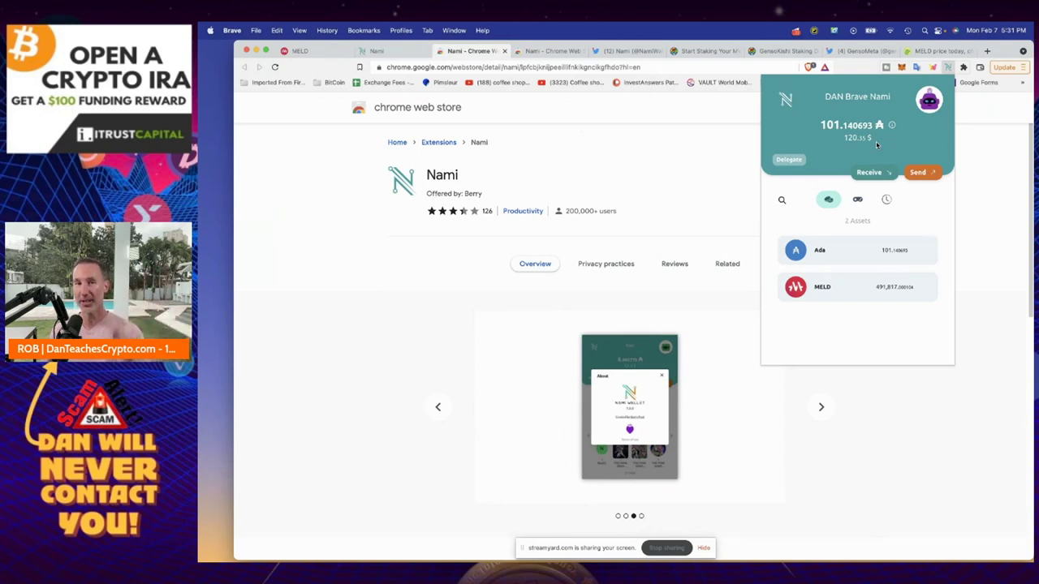
# - Switch to the MELD app and check the MELD and ADA balances of the linked Nami wallet
pyautogui.click(301, 52)
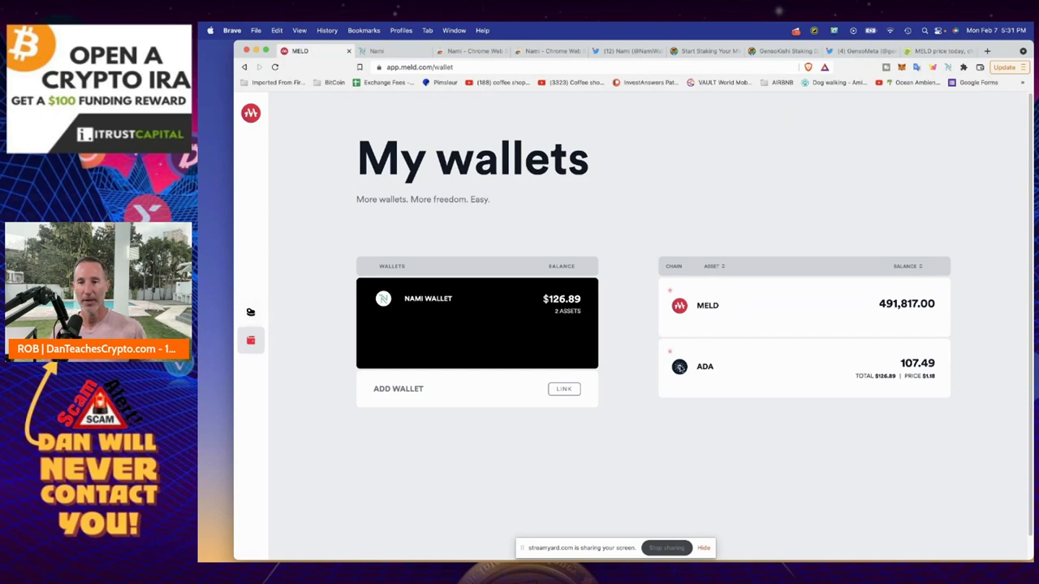
pyautogui.moveTo(739, 365)
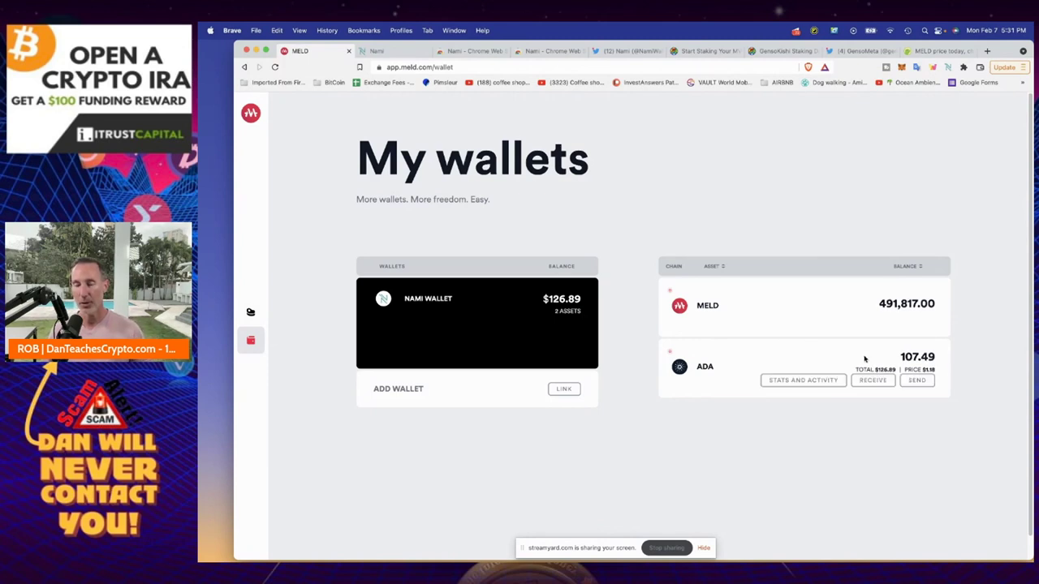
pyautogui.moveTo(830, 332)
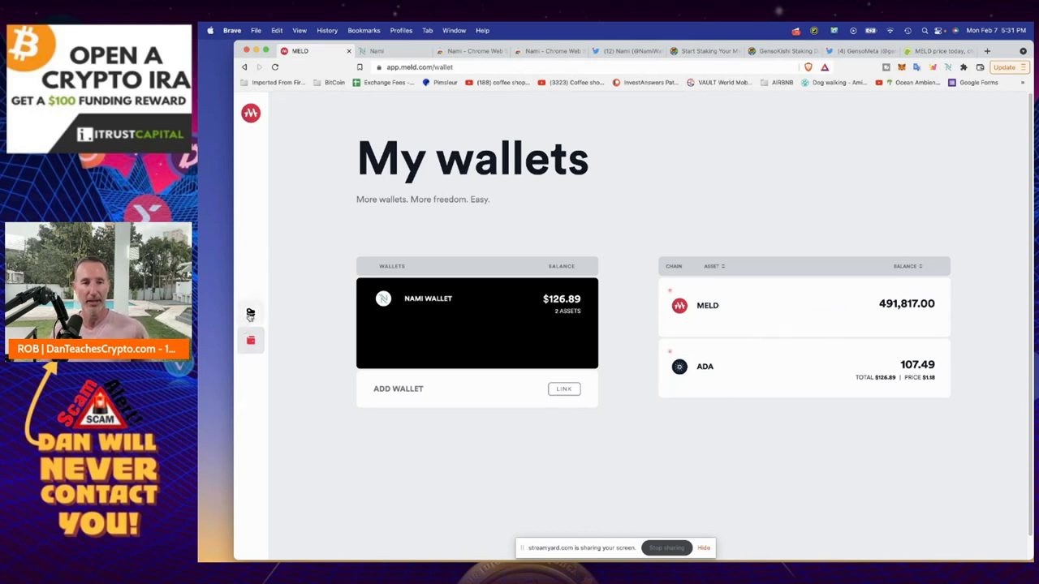
# - Start a MELD stake in the 6 months pool with the maximum amount of 491817.000104
pyautogui.click(250, 315)
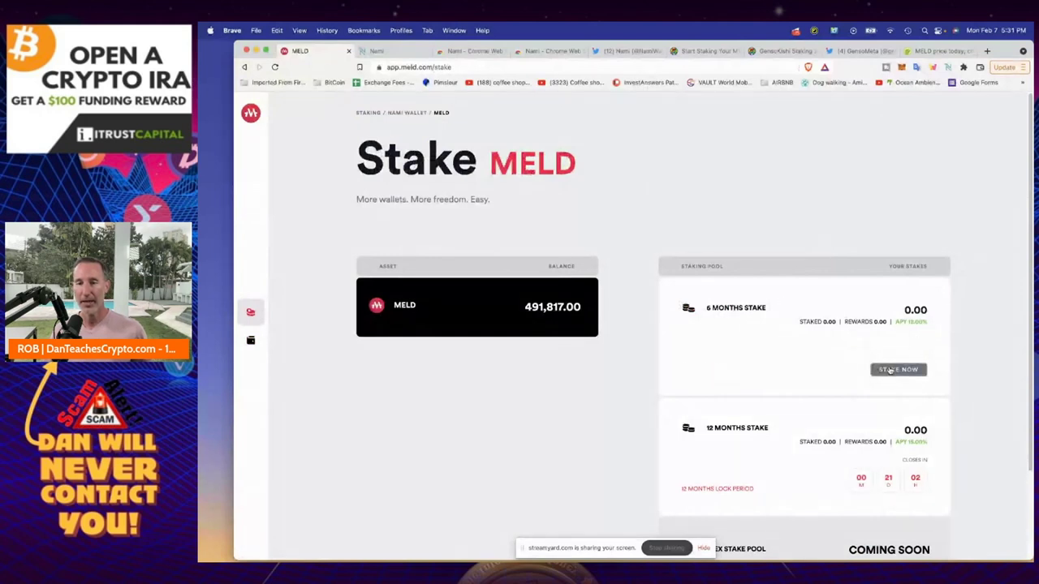
pyautogui.click(891, 370)
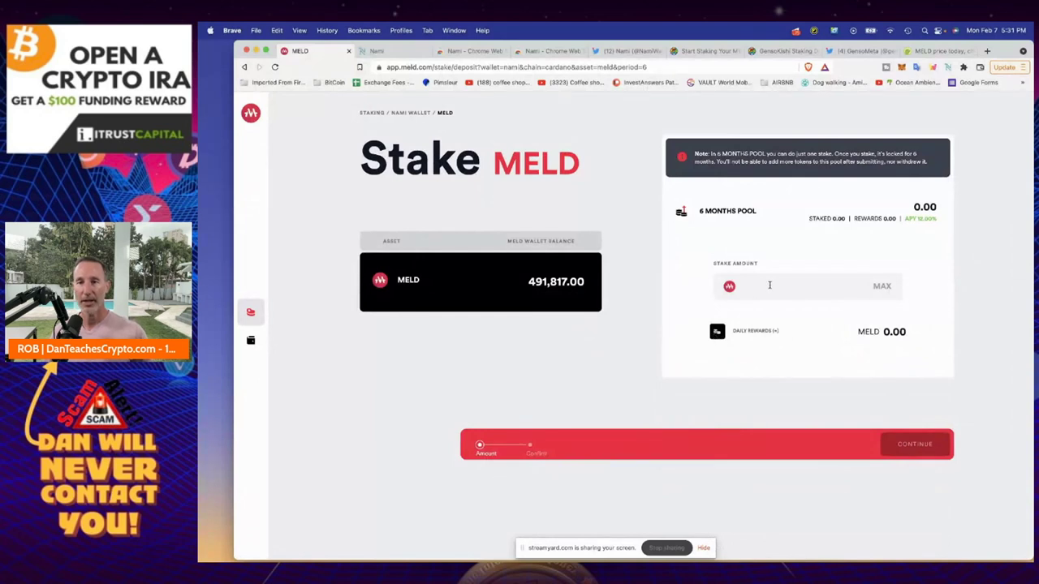
pyautogui.click(769, 285)
pyautogui.click(882, 288)
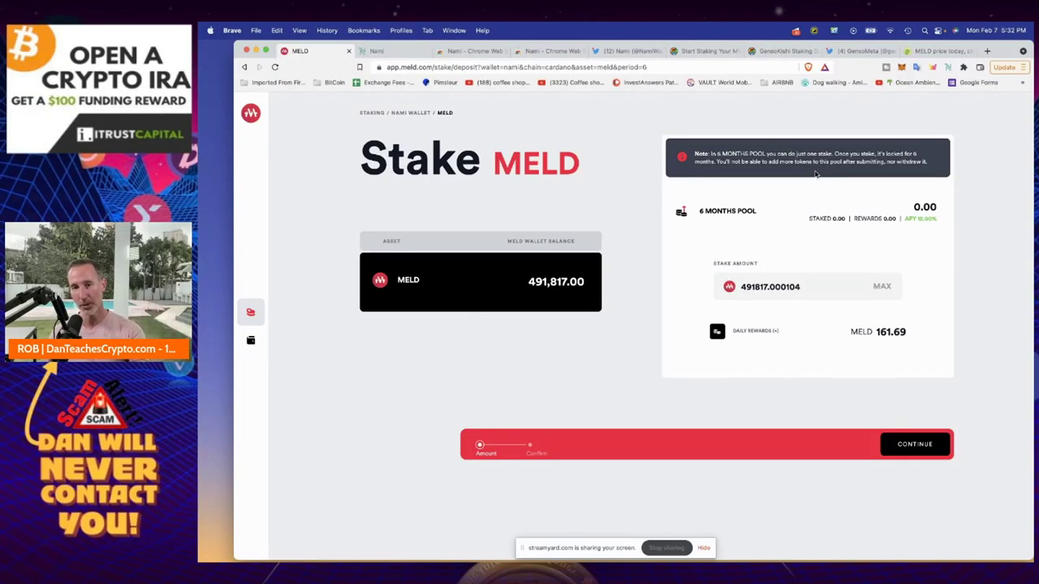
pyautogui.moveTo(755, 560)
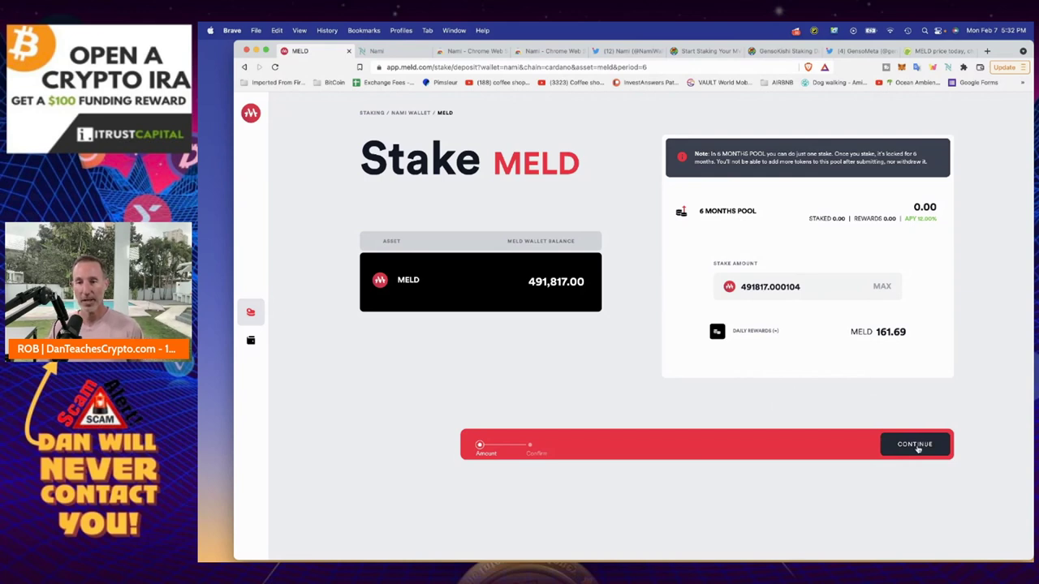
# - Confirm the 6 months stake and sign the transaction in Nami by entering the wallet password
pyautogui.click(916, 446)
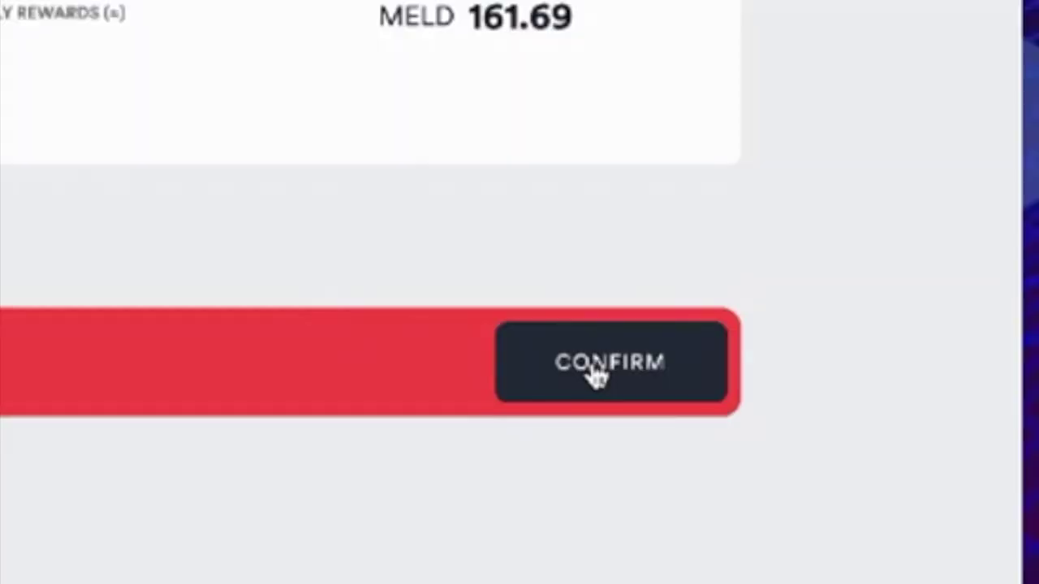
pyautogui.click(594, 371)
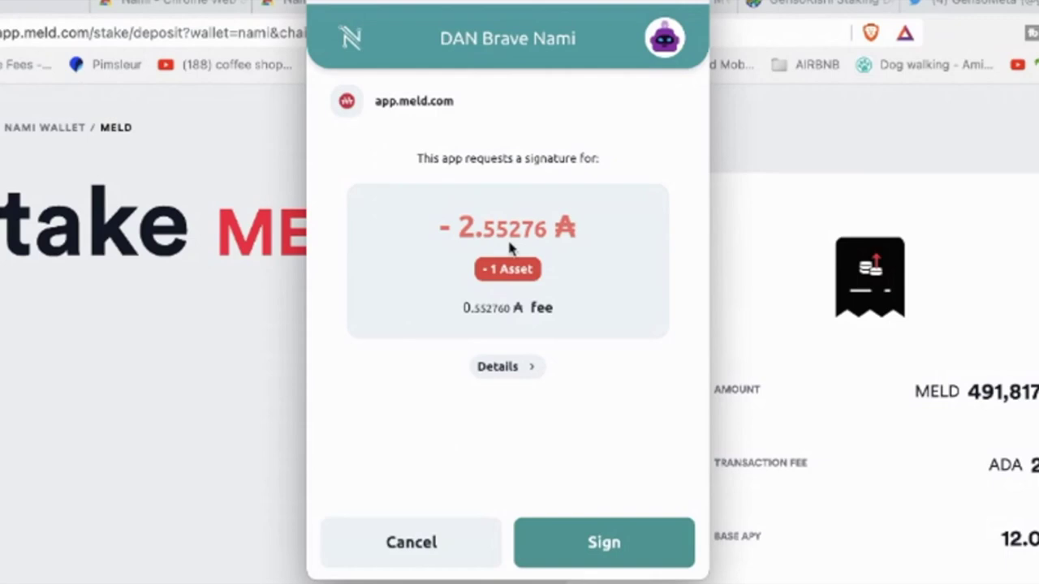
pyautogui.click(615, 550)
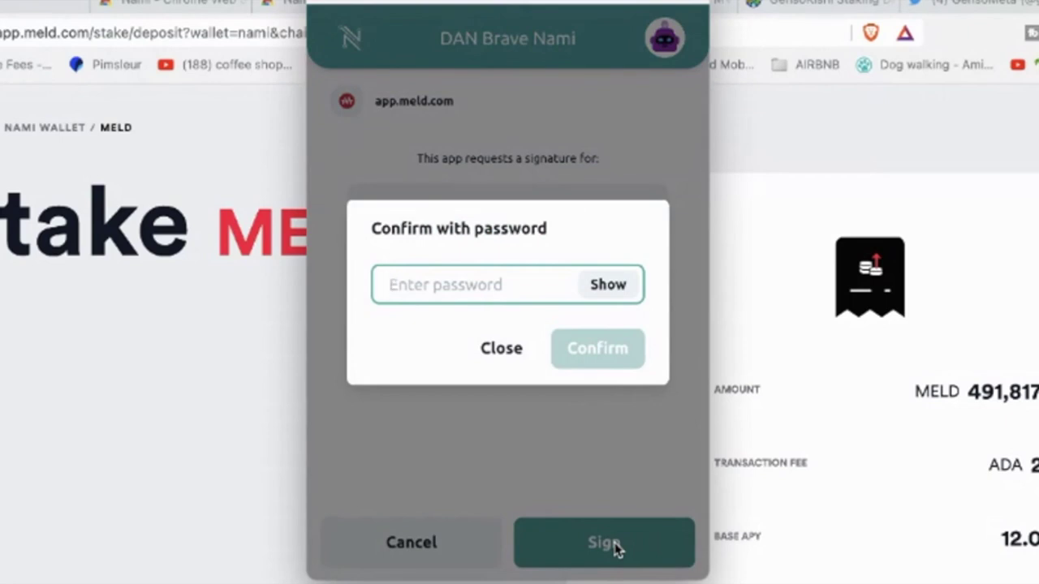
pyautogui.press('super+v')
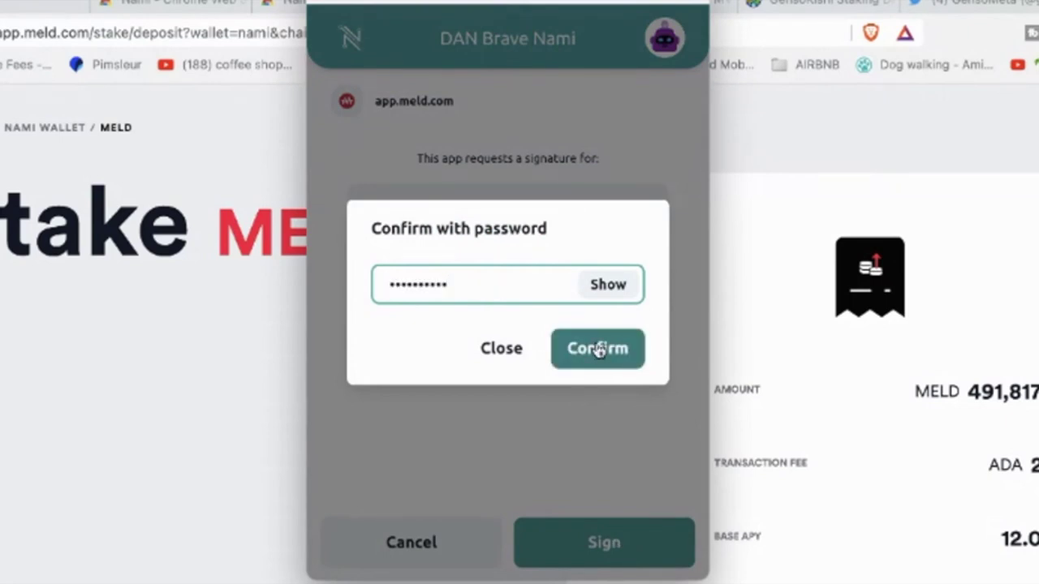
pyautogui.click(599, 348)
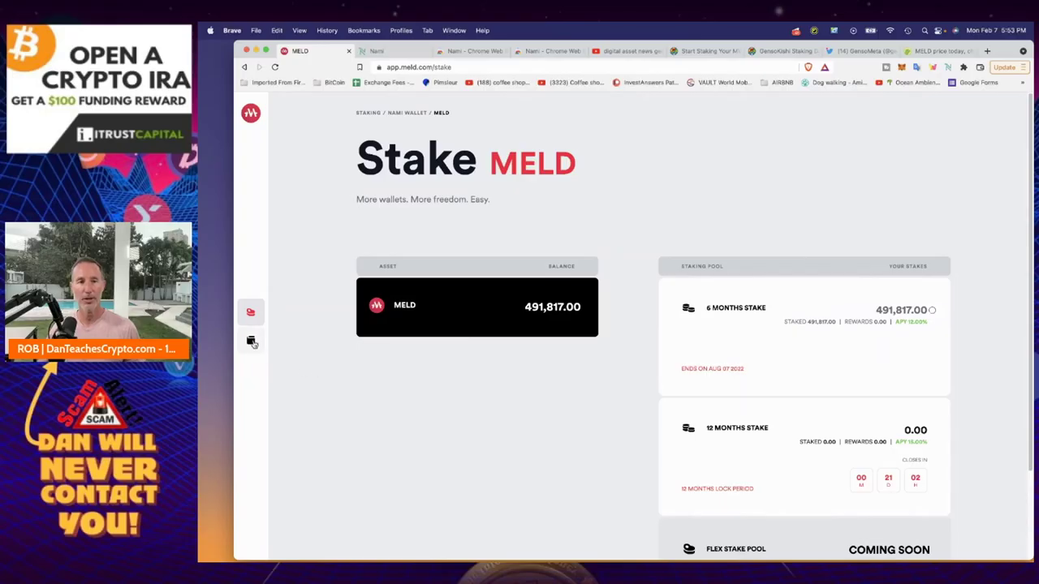
# - Open MELD's stats and activity from the wallets page and look through its transaction history for the stake
pyautogui.click(251, 341)
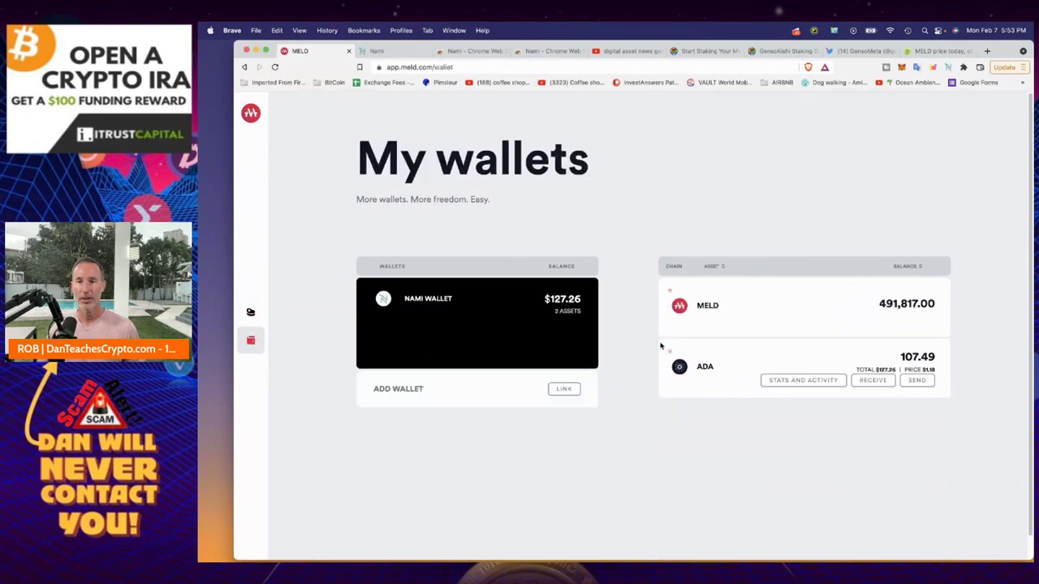
pyautogui.moveTo(765, 305)
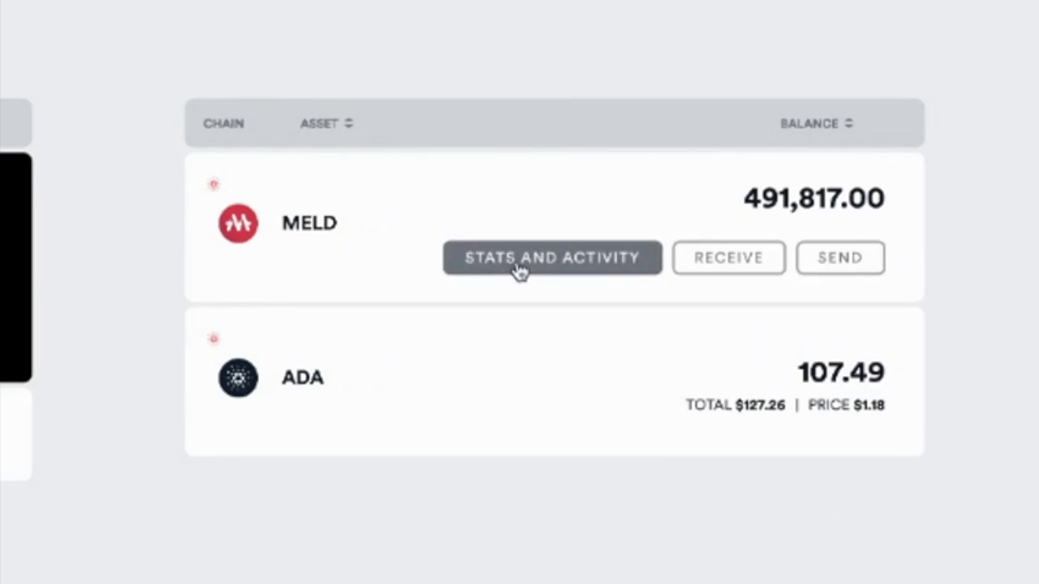
pyautogui.click(790, 320)
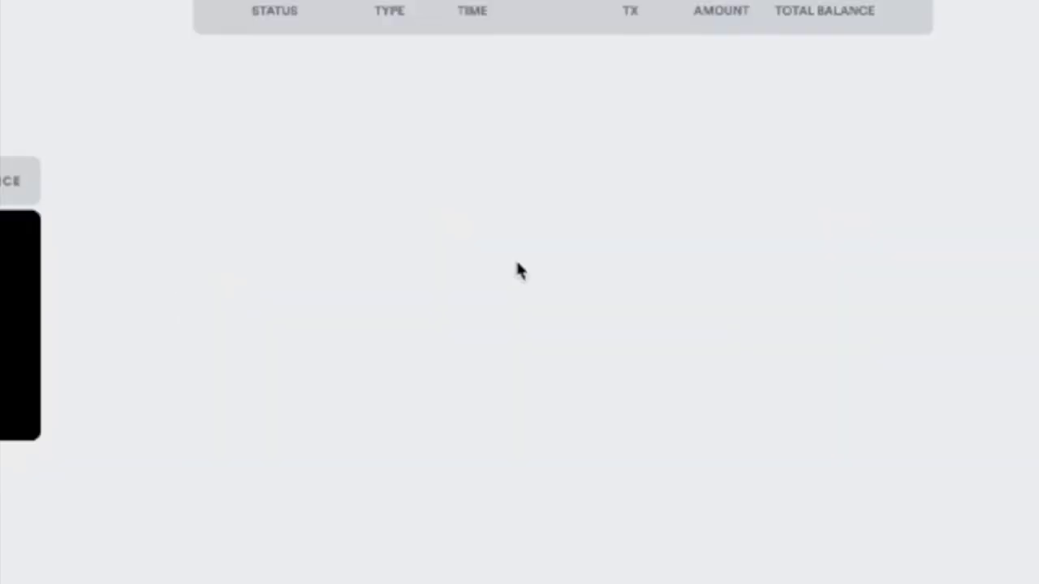
pyautogui.scroll(-2, 641, 296)
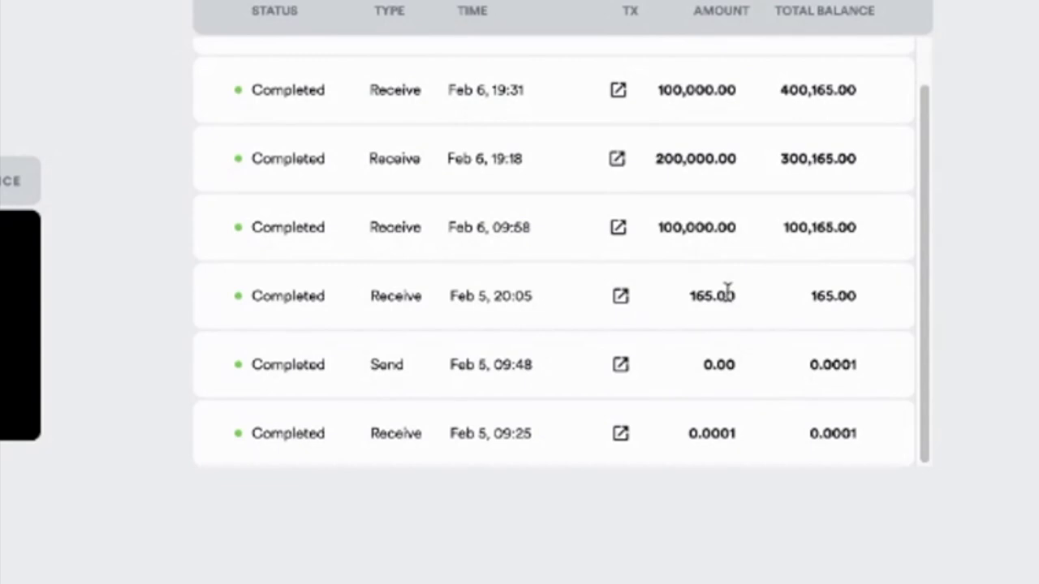
pyautogui.scroll(1, 728, 294)
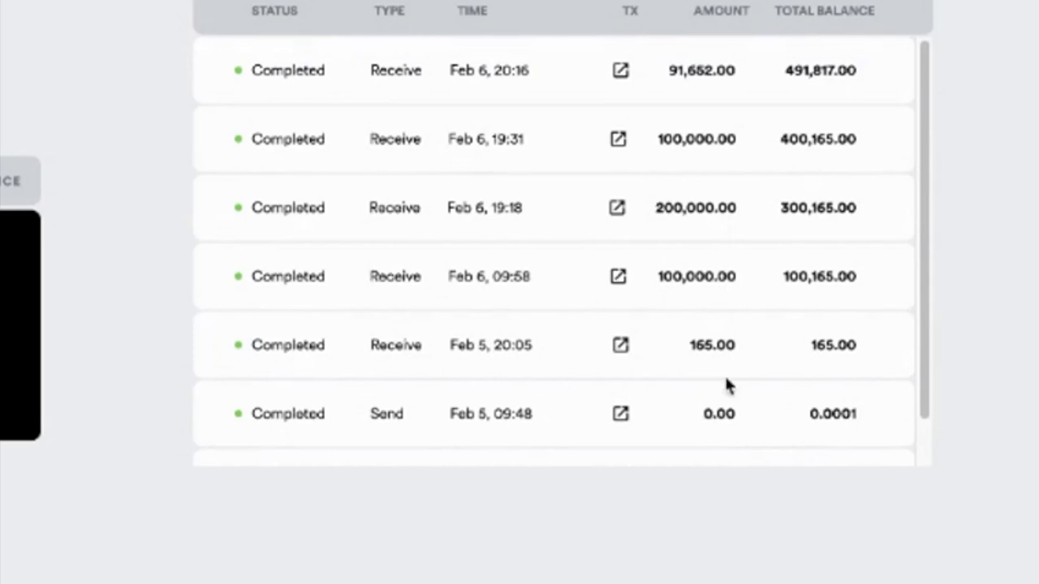
pyautogui.scroll(-1, 734, 374)
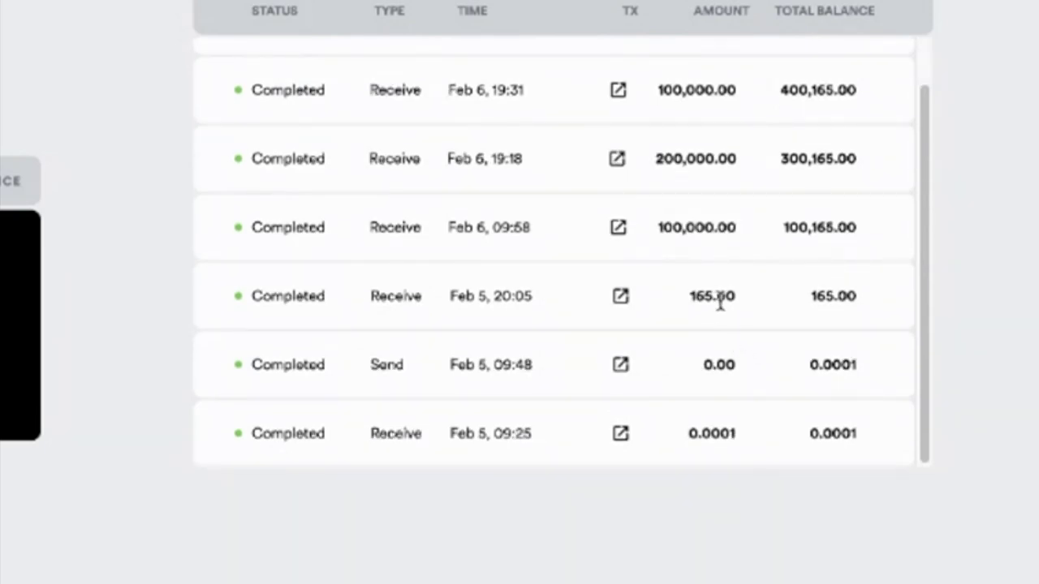
pyautogui.scroll(1, 719, 301)
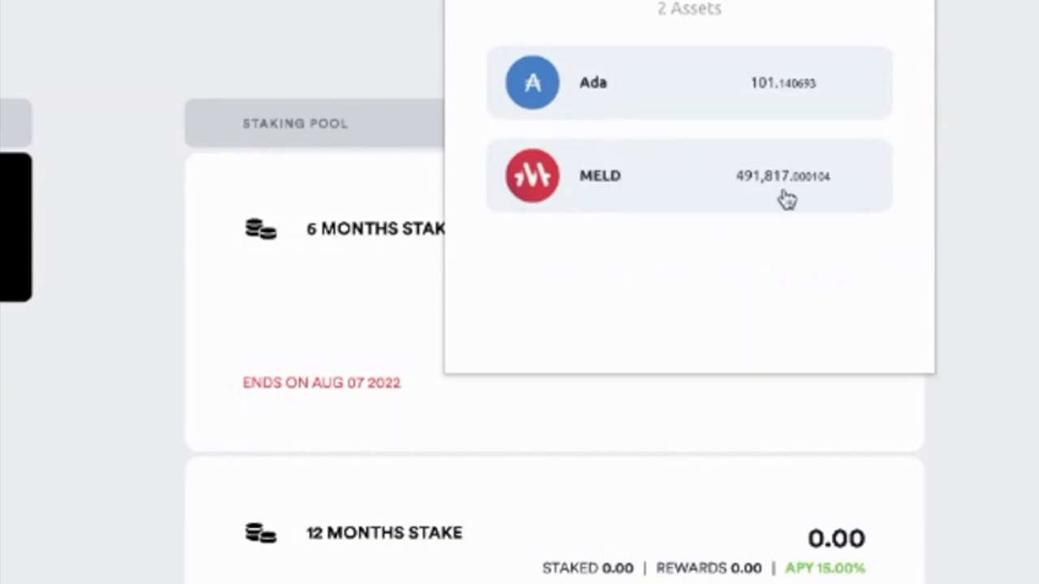
# - Check the MELD staking pools, and compare the token balances on the wallets page with those in the Nami wallet
pyautogui.click(258, 8)
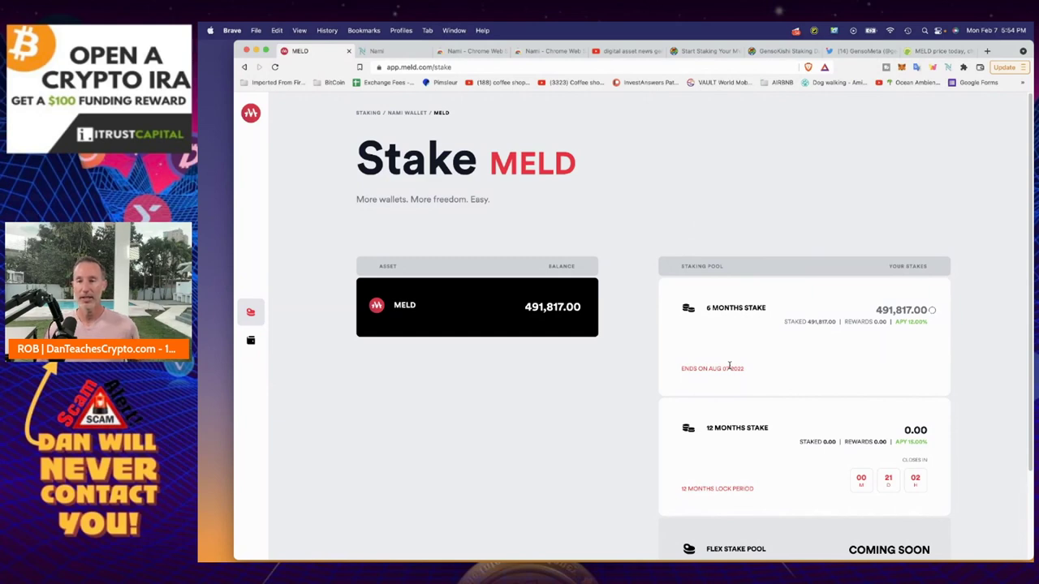
pyautogui.scroll(-2, 729, 367)
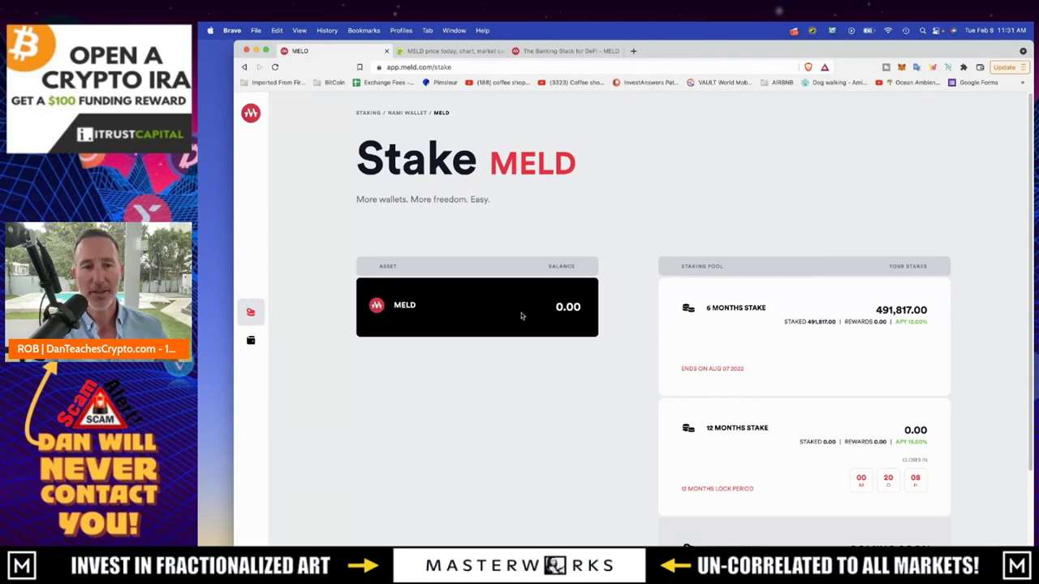
pyautogui.click(251, 340)
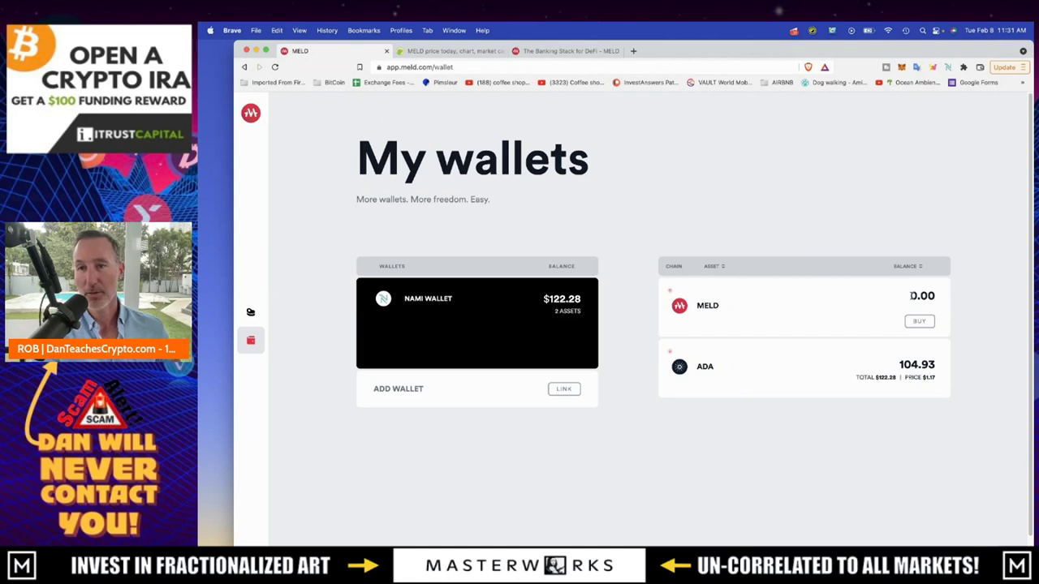
pyautogui.click(948, 68)
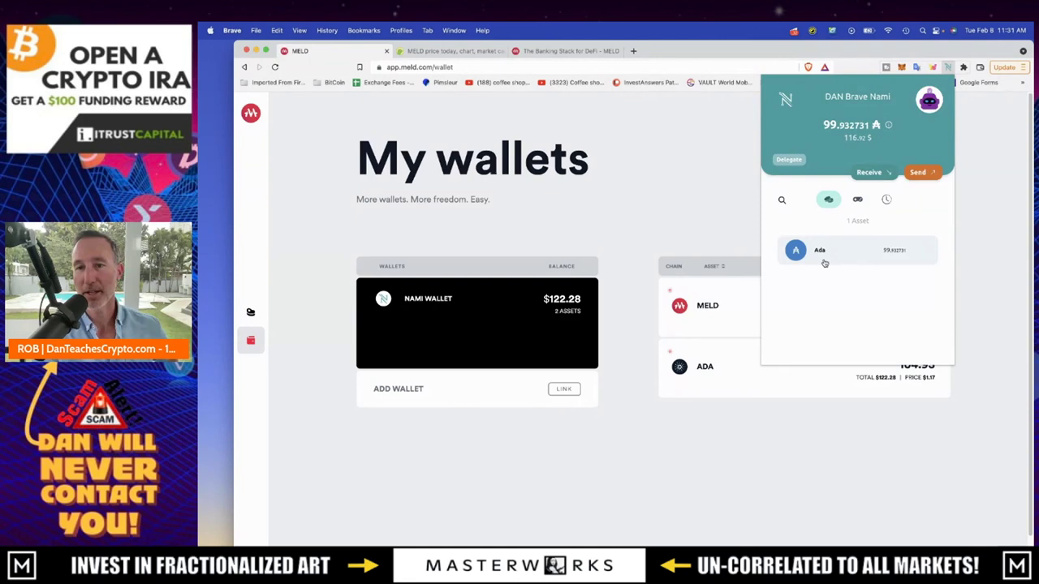
# - Close the Nami wallet and open the wallet's stats and activities to review its completed transactions
pyautogui.click(684, 195)
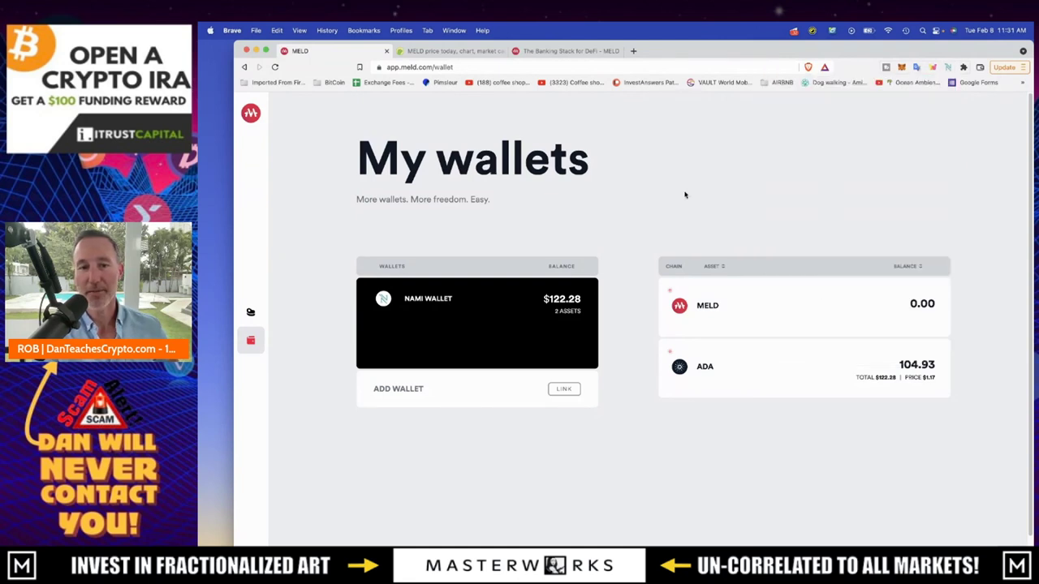
pyautogui.moveTo(561, 343)
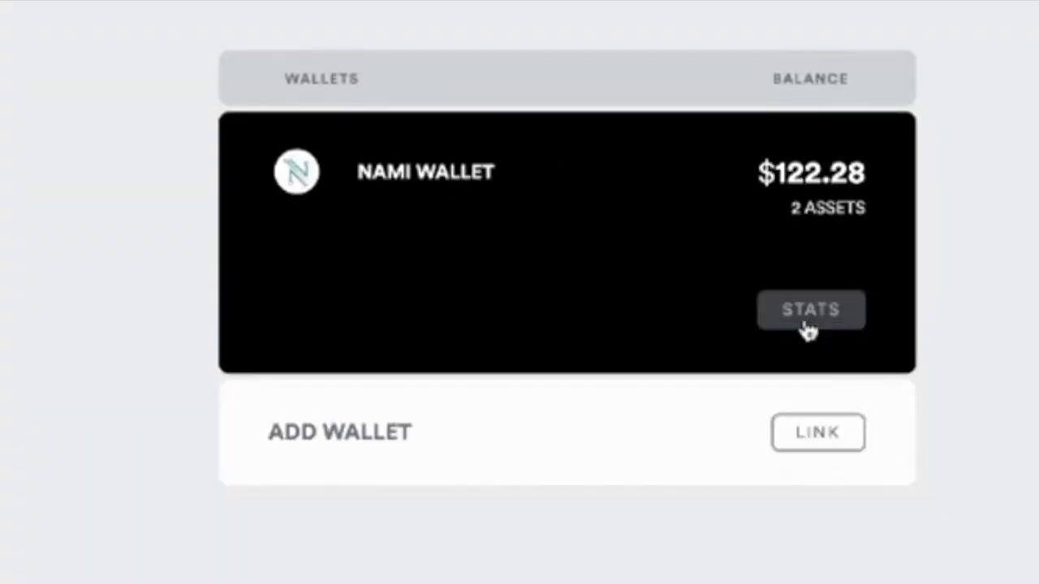
pyautogui.click(830, 311)
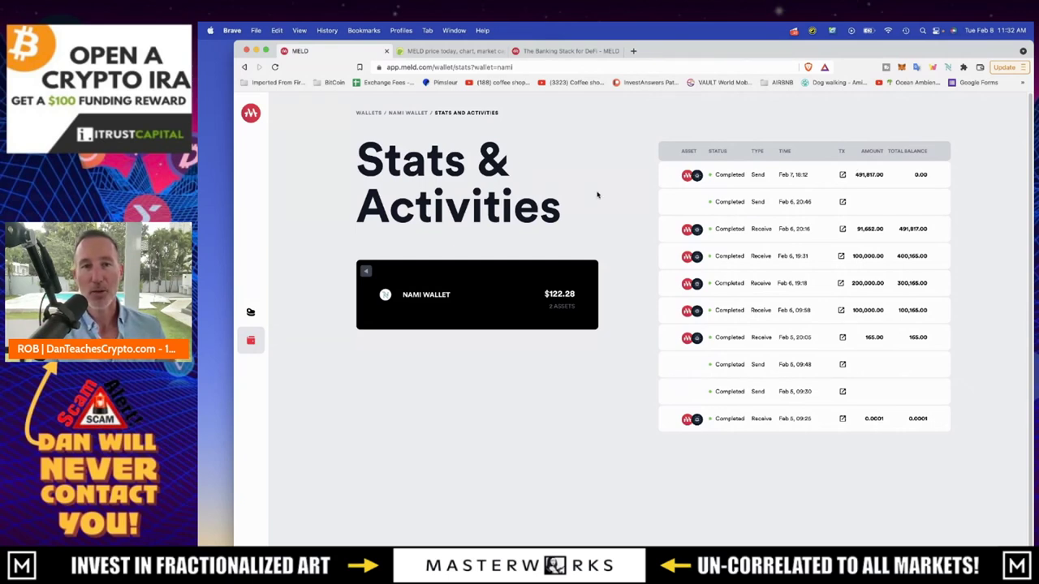
# - Open the MELD staking pools and check the rewards on the 6 months stake
pyautogui.click(250, 312)
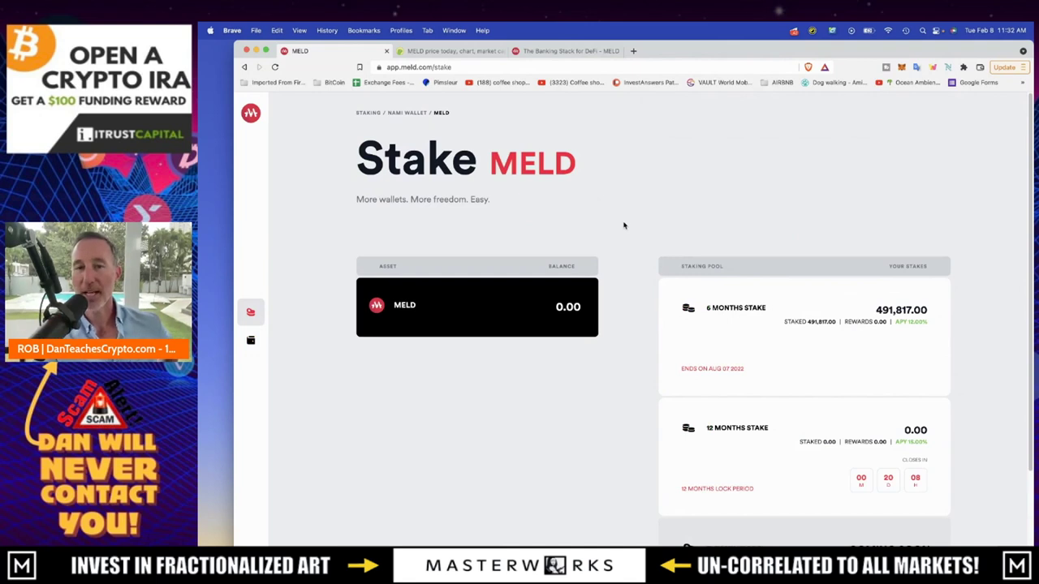
pyautogui.moveTo(278, 542)
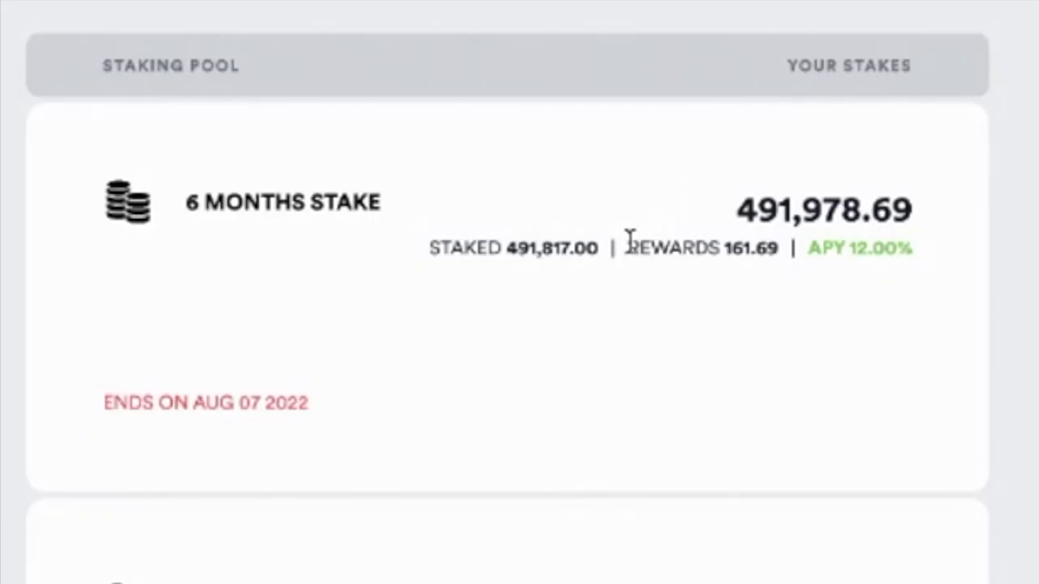
pyautogui.moveTo(799, 277); pyautogui.dragTo(859, 277)
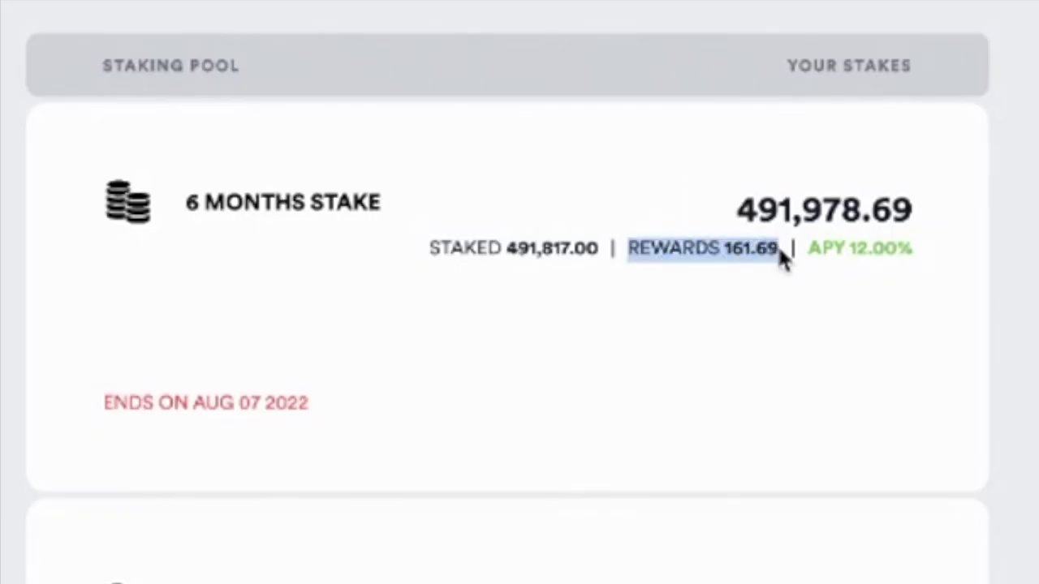
pyautogui.click(684, 192)
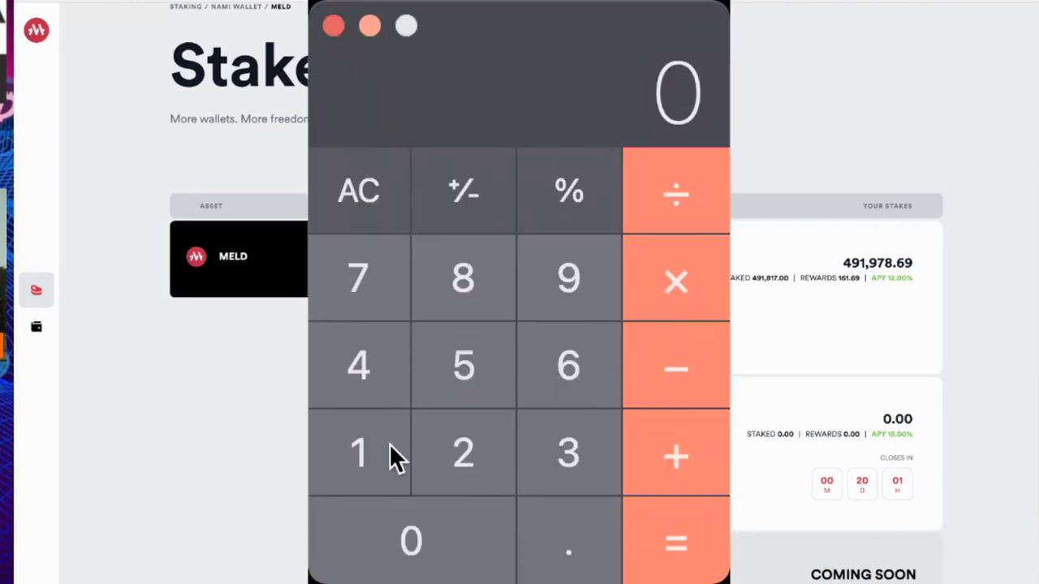
# - Switch to Calculator and multiply the 161 MELD reward by a token price of 0.15
pyautogui.click(381, 443)
pyautogui.click(568, 365)
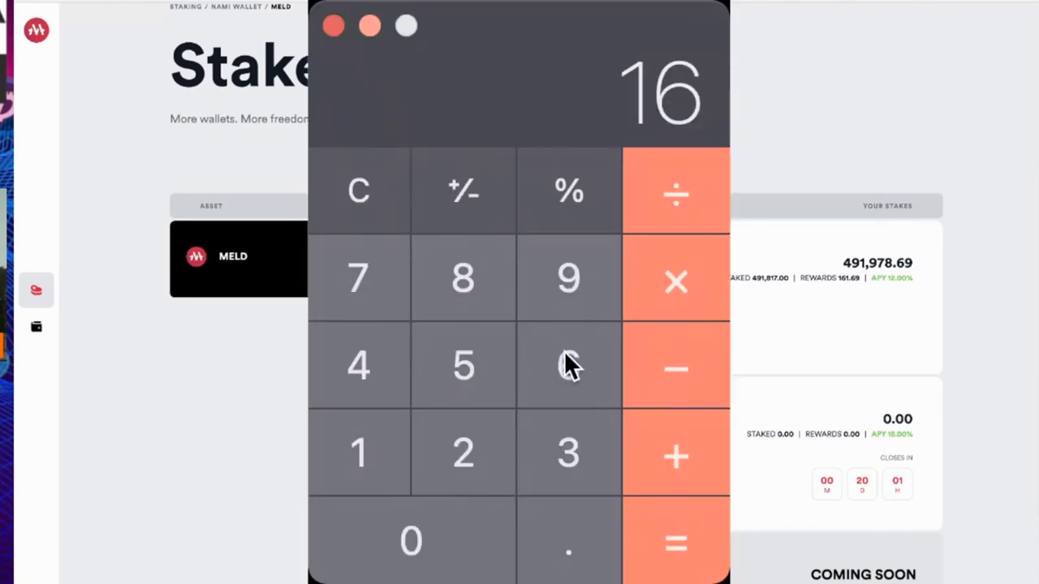
pyautogui.click(344, 440)
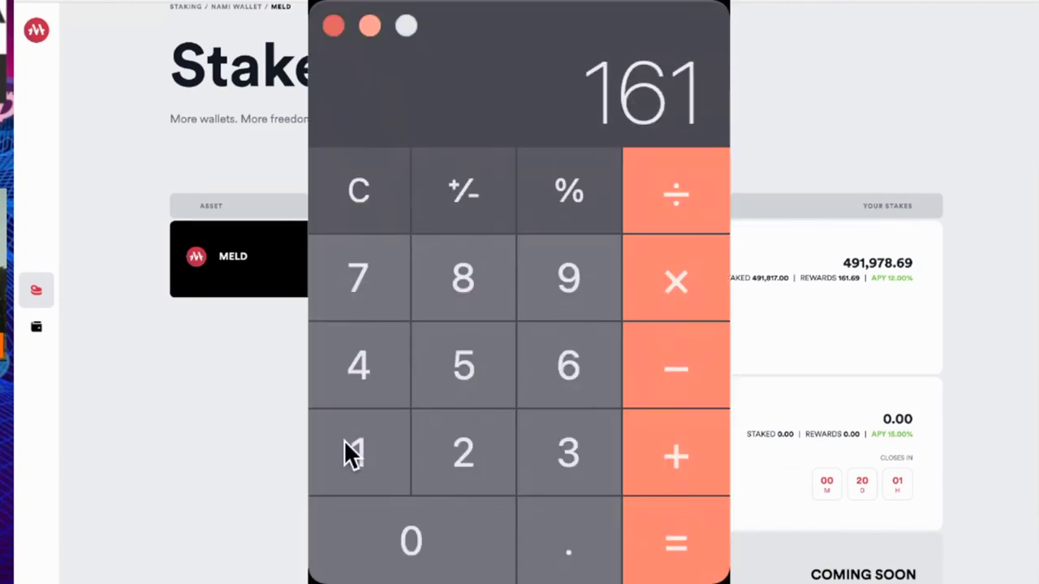
pyautogui.click(673, 278)
pyautogui.click(569, 562)
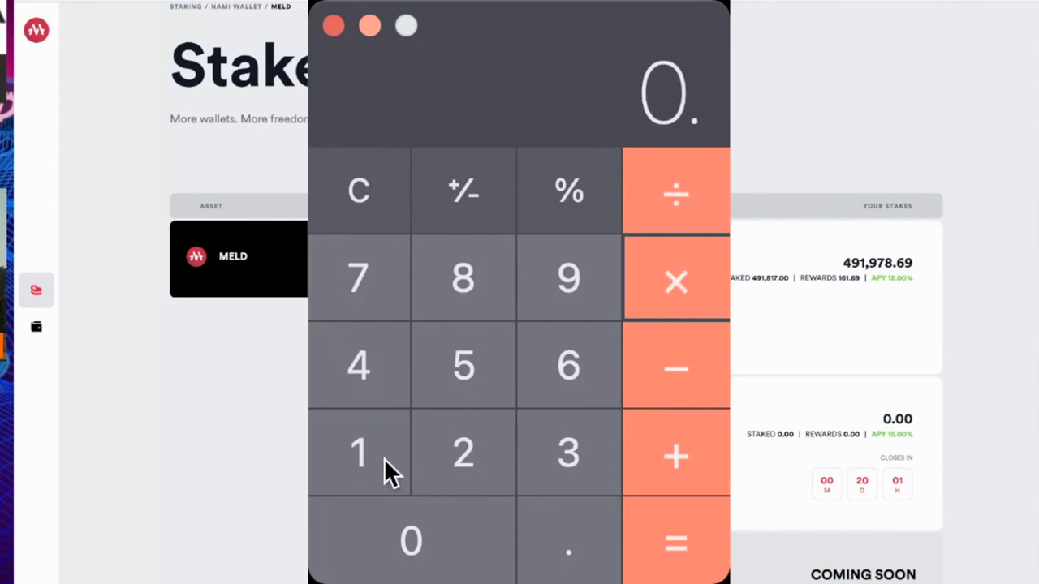
pyautogui.click(384, 458)
pyautogui.click(452, 380)
pyautogui.click(676, 565)
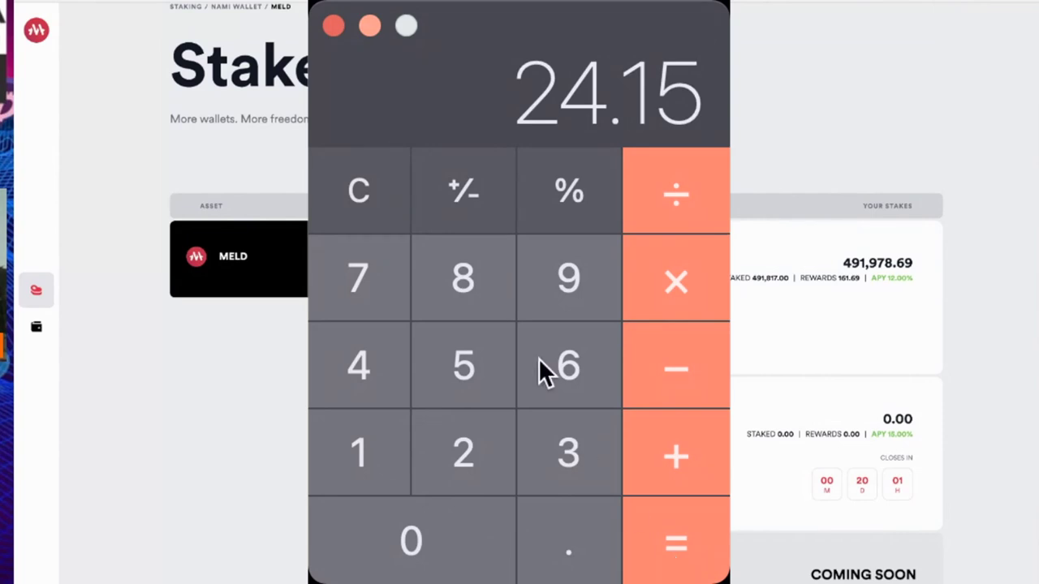
# - Clear the calculator and calculate 6% of the 491978 MELD total
pyautogui.click(362, 209)
pyautogui.click(402, 339)
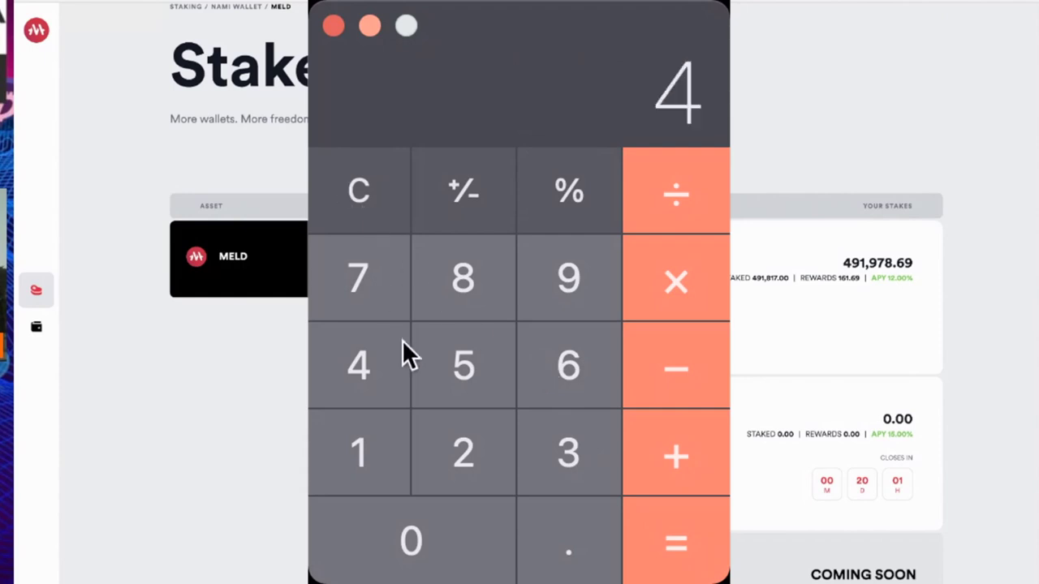
pyautogui.click(586, 304)
pyautogui.click(364, 471)
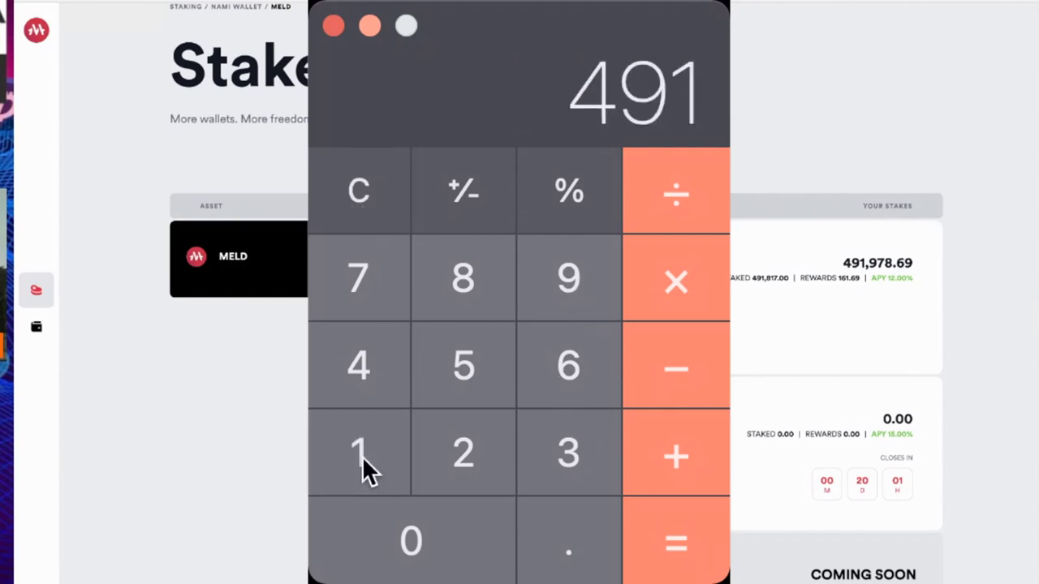
pyautogui.click(564, 302)
pyautogui.click(408, 275)
pyautogui.click(463, 286)
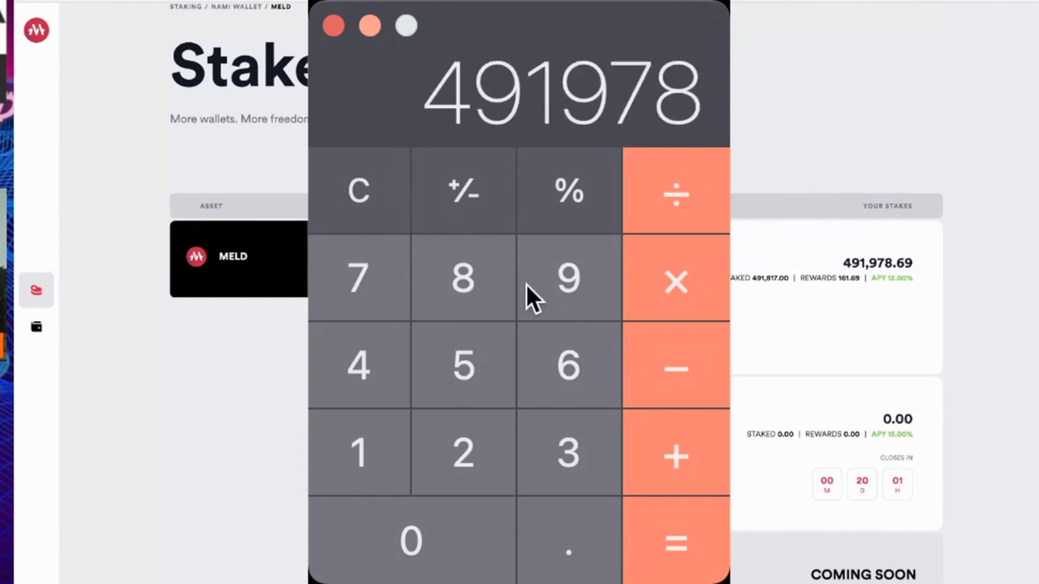
pyautogui.click(690, 286)
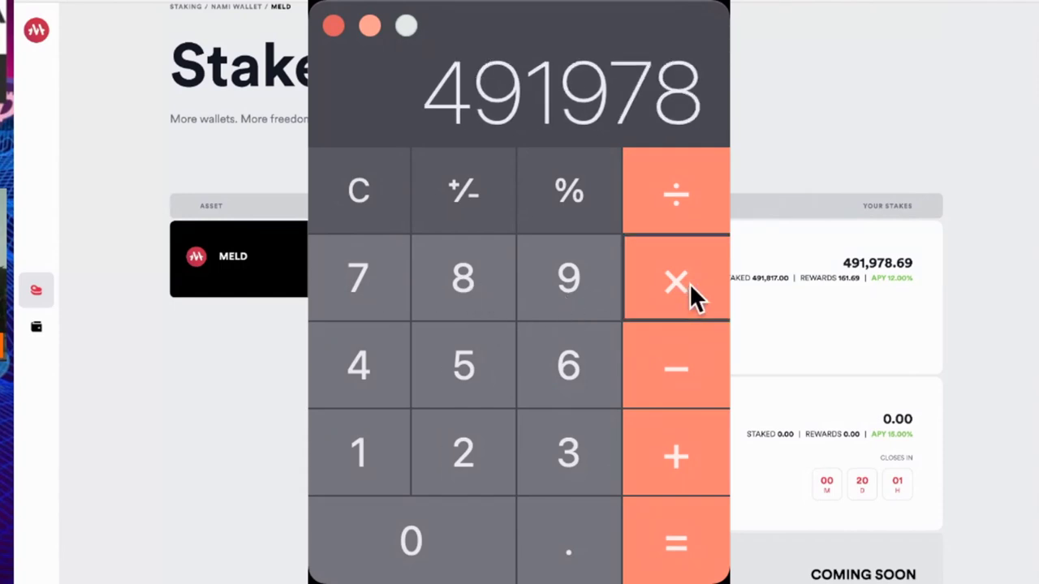
pyautogui.click(573, 357)
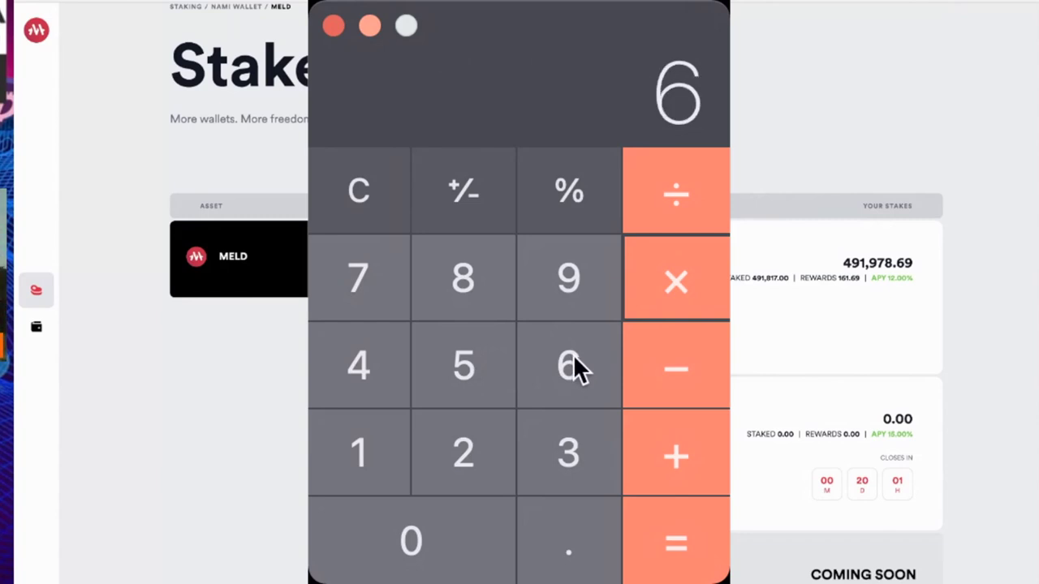
pyautogui.click(576, 202)
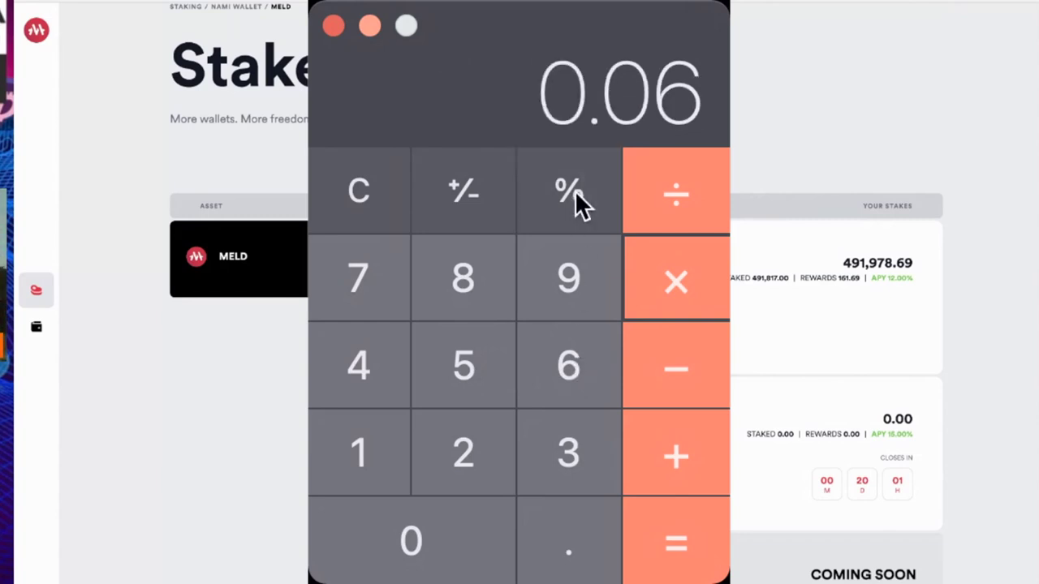
pyautogui.click(674, 552)
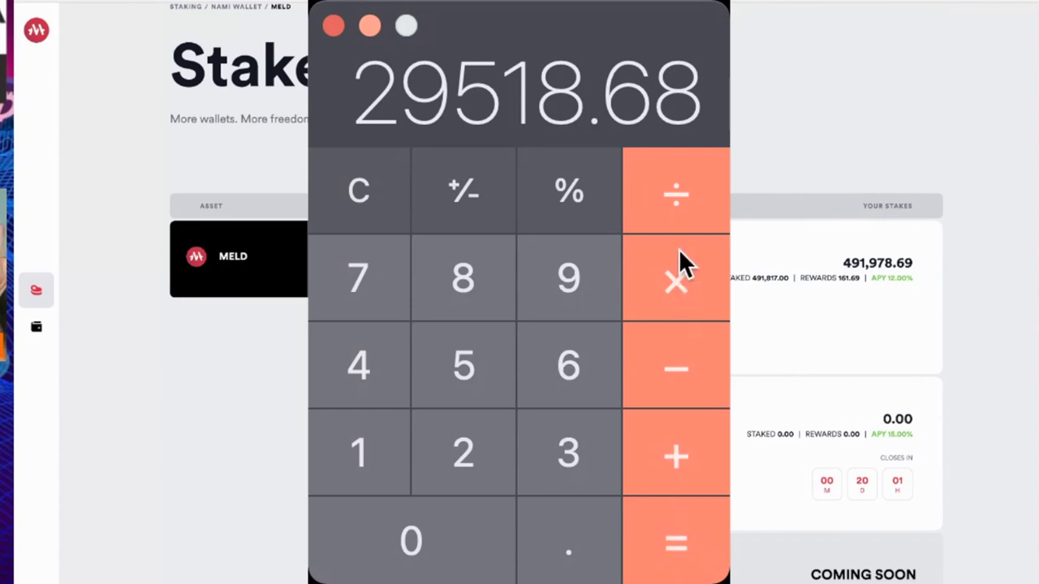
# - Divide the 6% reward by 180 to get the daily reward
pyautogui.click(677, 191)
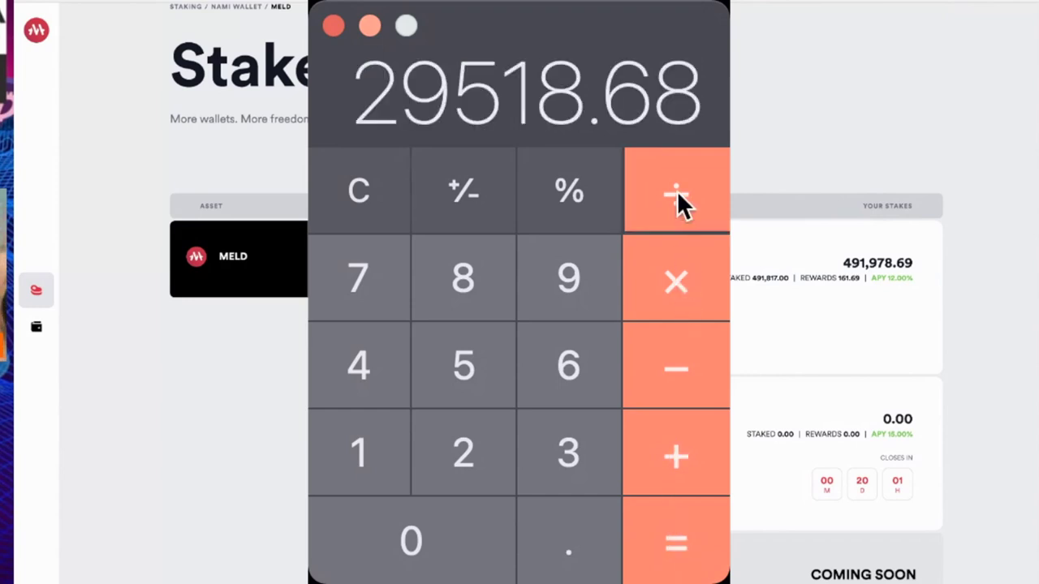
pyautogui.click(369, 454)
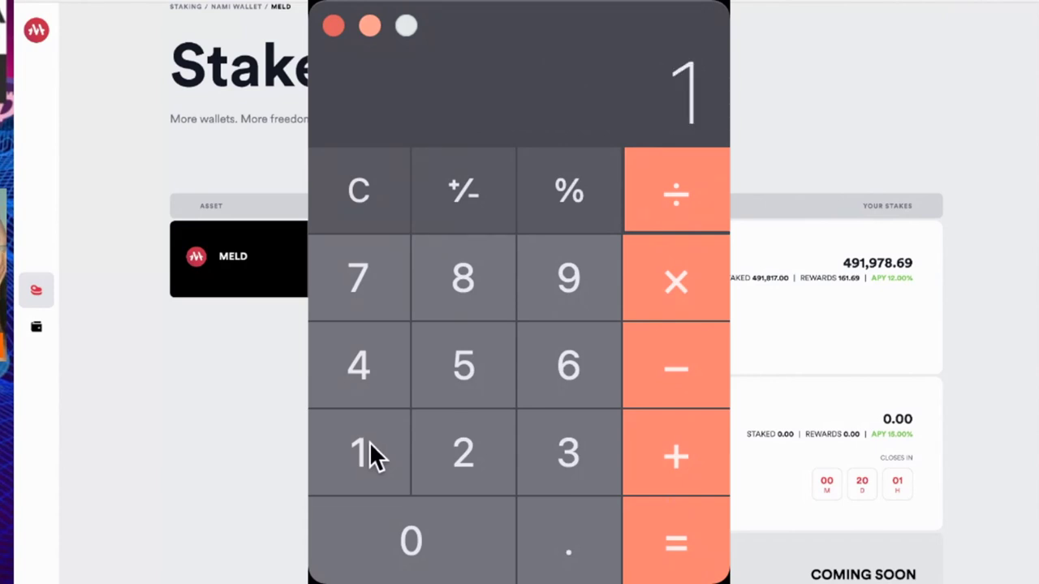
pyautogui.click(458, 279)
pyautogui.click(436, 568)
pyautogui.click(677, 544)
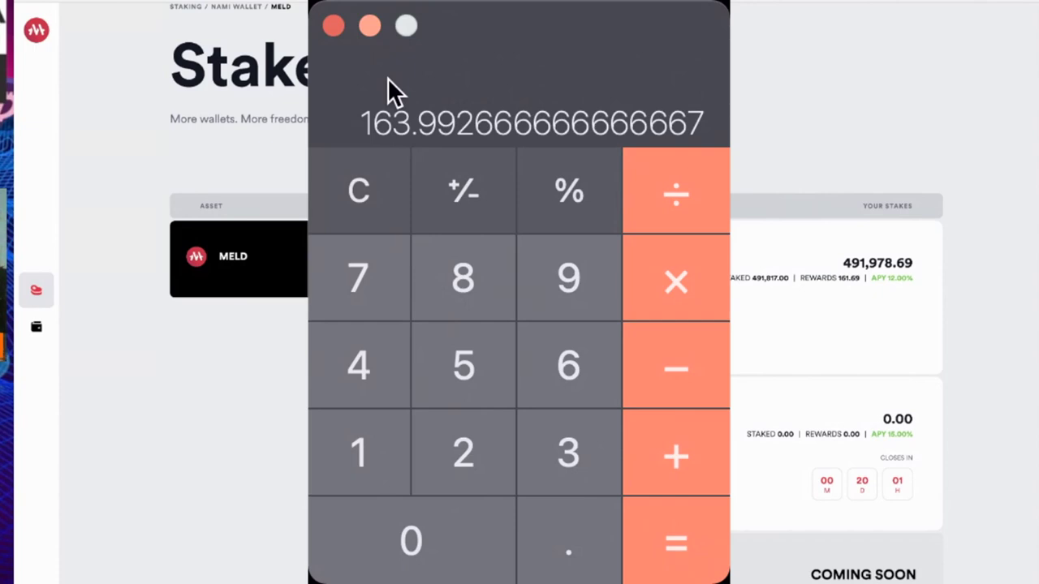
# - Clear the calculator and calculate 15% of 491978 MELD for the 12 months pool
pyautogui.click(355, 187)
pyautogui.click(364, 366)
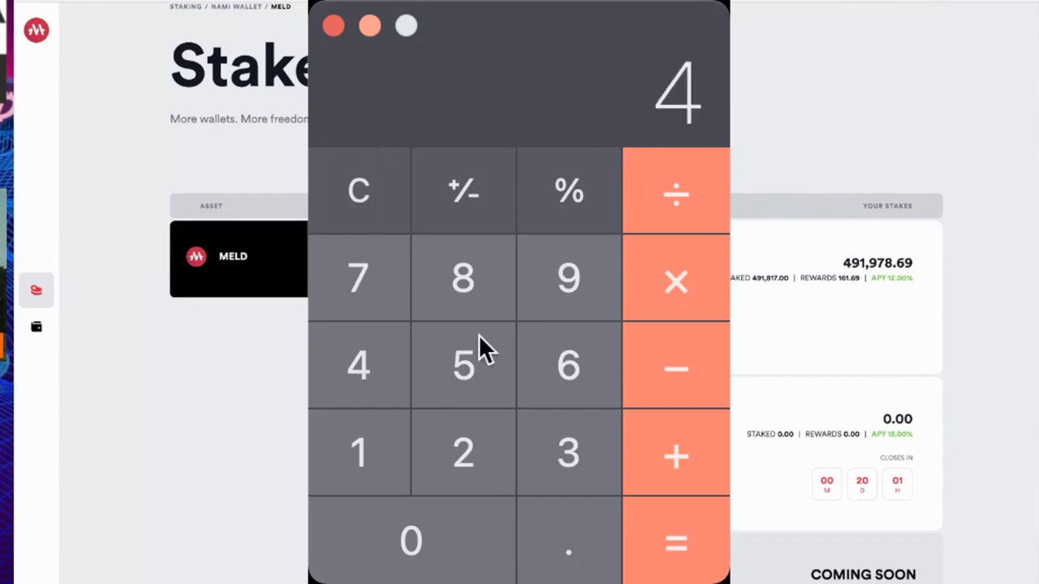
pyautogui.click(529, 308)
pyautogui.click(380, 435)
pyautogui.click(595, 280)
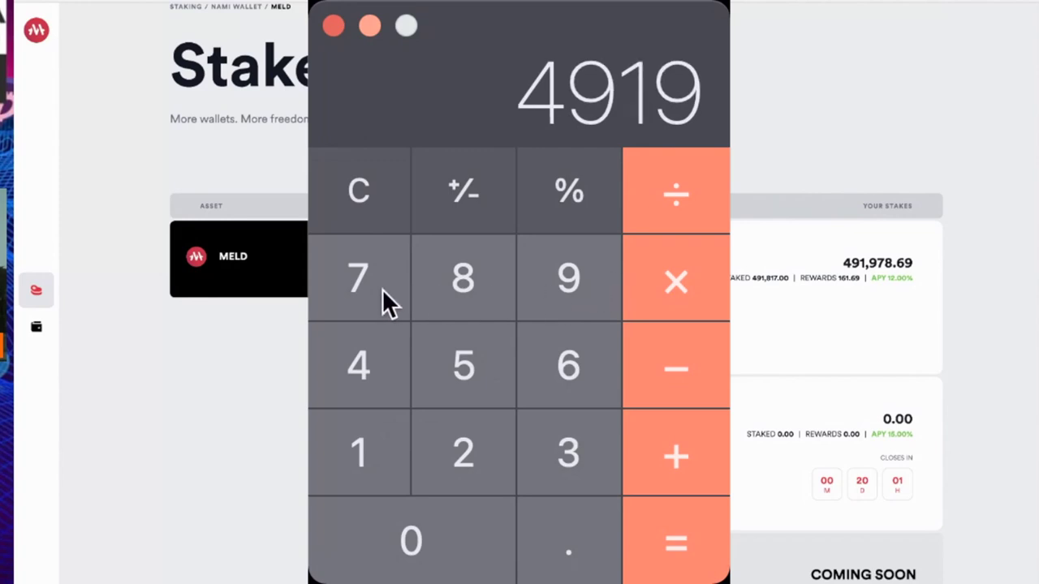
pyautogui.click(383, 291)
pyautogui.click(461, 290)
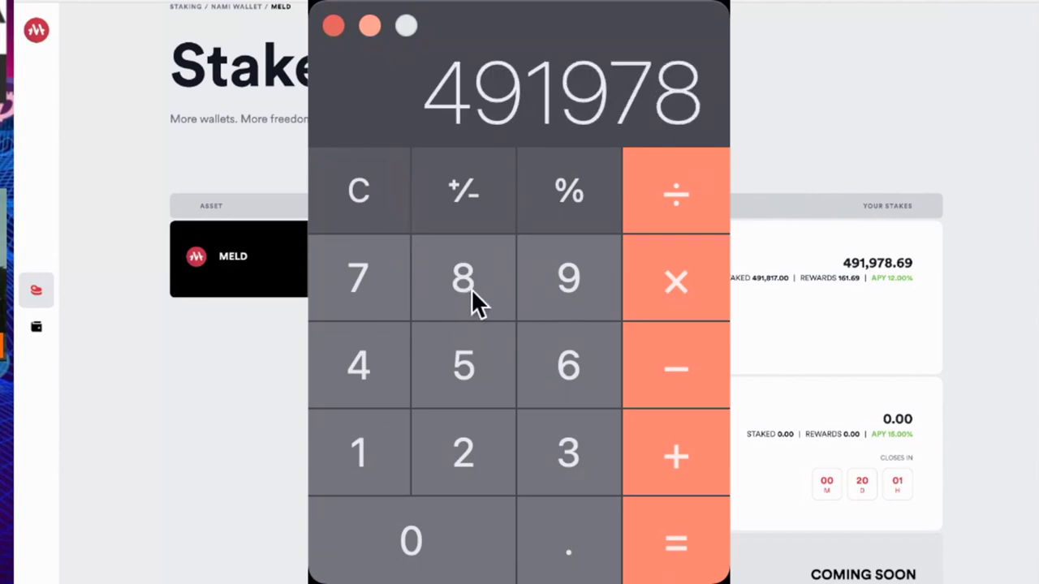
pyautogui.click(671, 274)
pyautogui.click(396, 444)
pyautogui.click(464, 374)
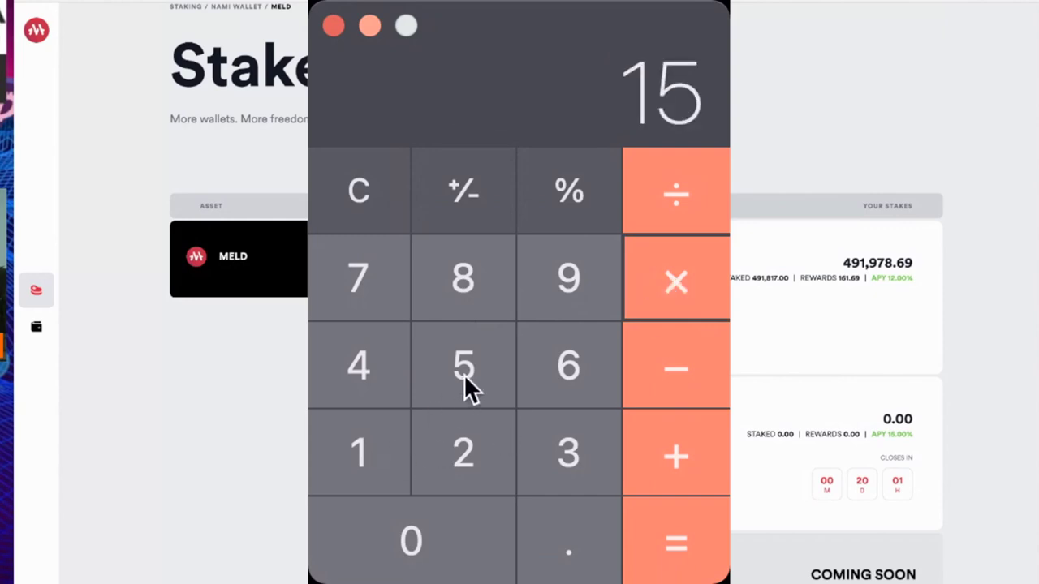
pyautogui.click(576, 209)
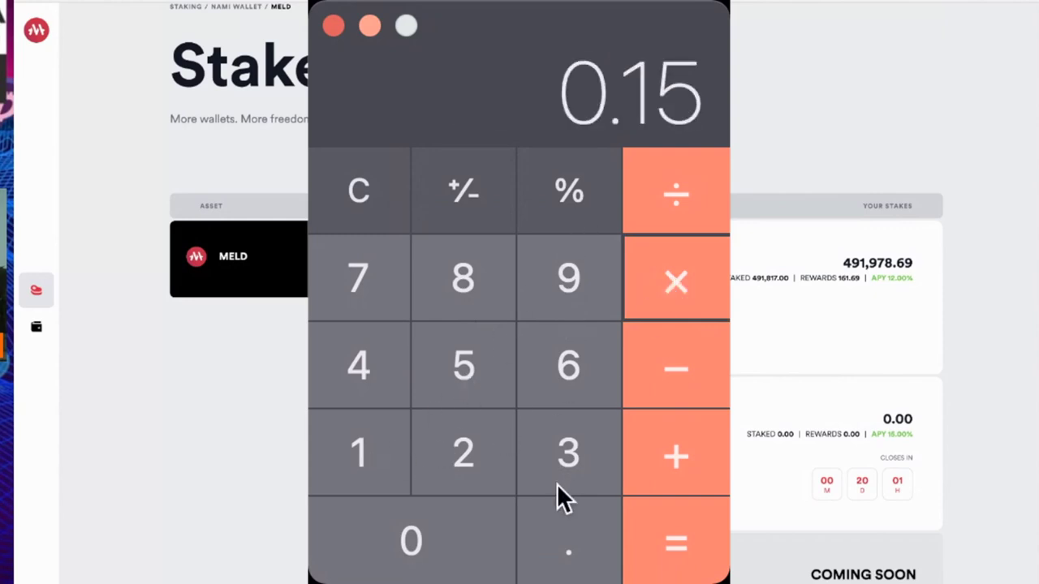
pyautogui.click(667, 546)
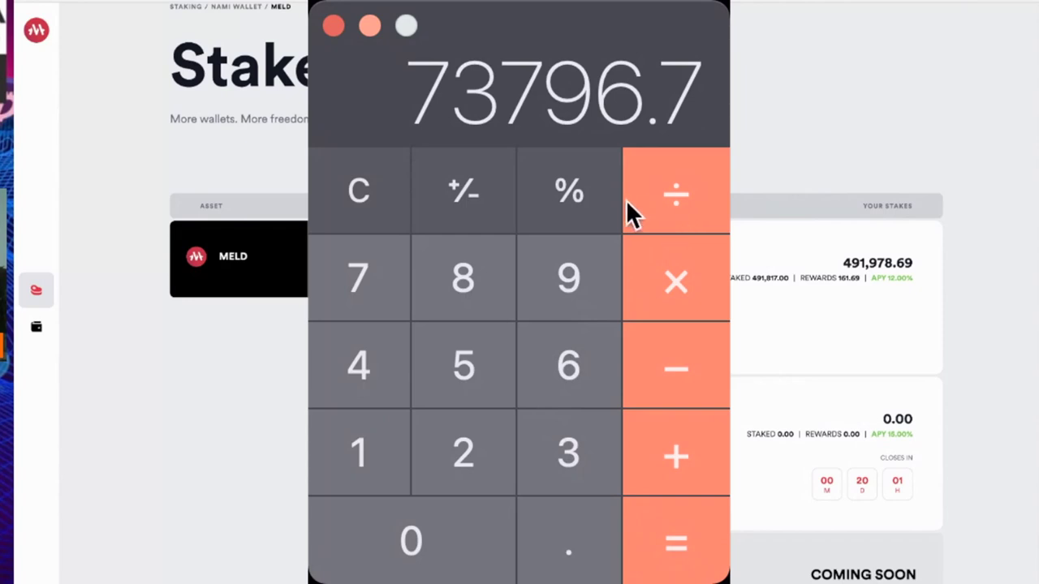
# - Divide the 15% reward by 365 to get the daily reward
pyautogui.click(669, 207)
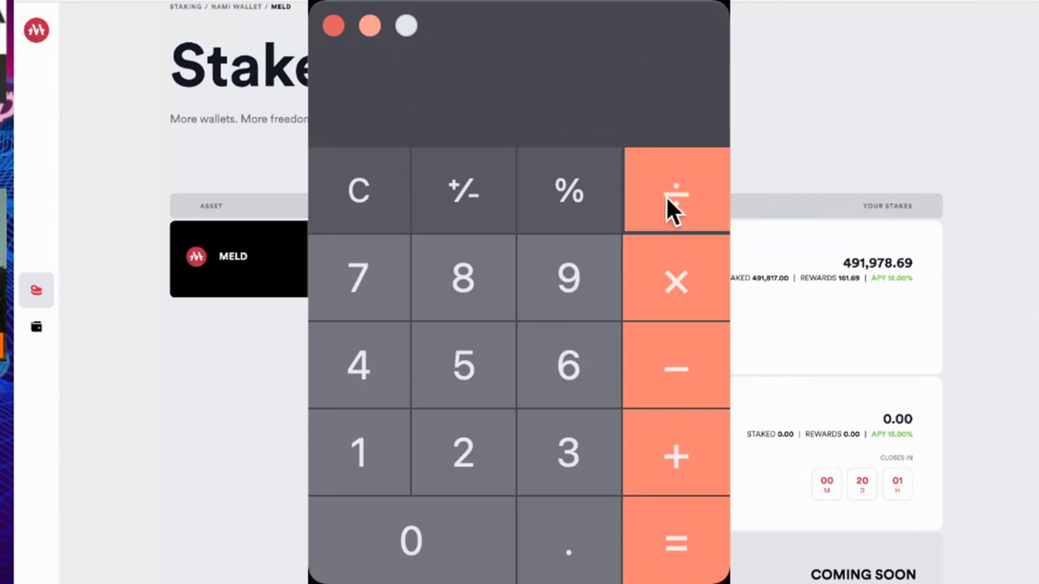
pyautogui.click(555, 456)
pyautogui.click(569, 367)
pyautogui.click(464, 369)
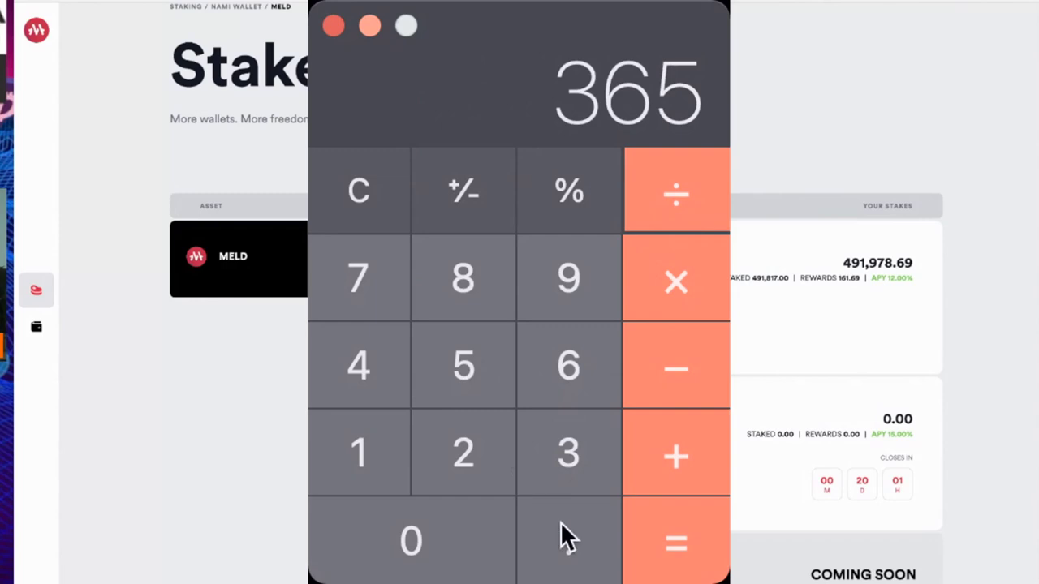
pyautogui.click(688, 538)
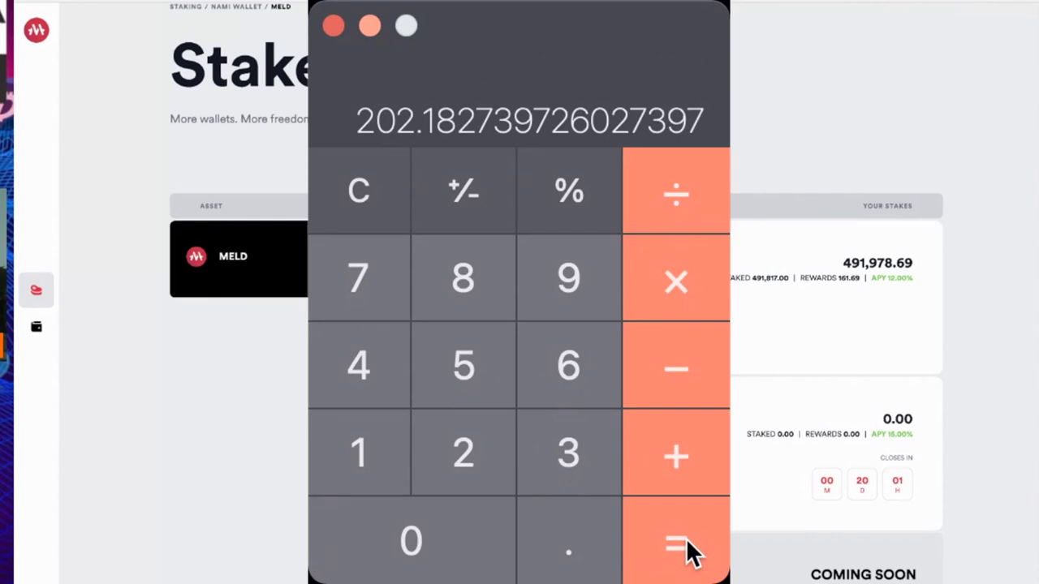
# - Multiply the 12 months pool's daily reward by a token price of 0.15
pyautogui.click(690, 272)
pyautogui.click(560, 552)
pyautogui.click(382, 448)
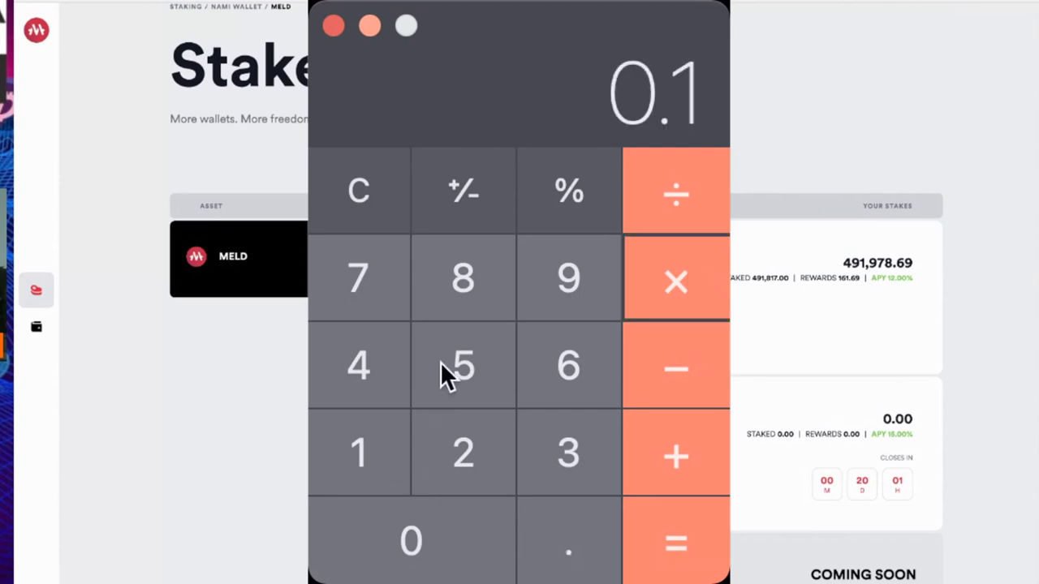
pyautogui.click(441, 369)
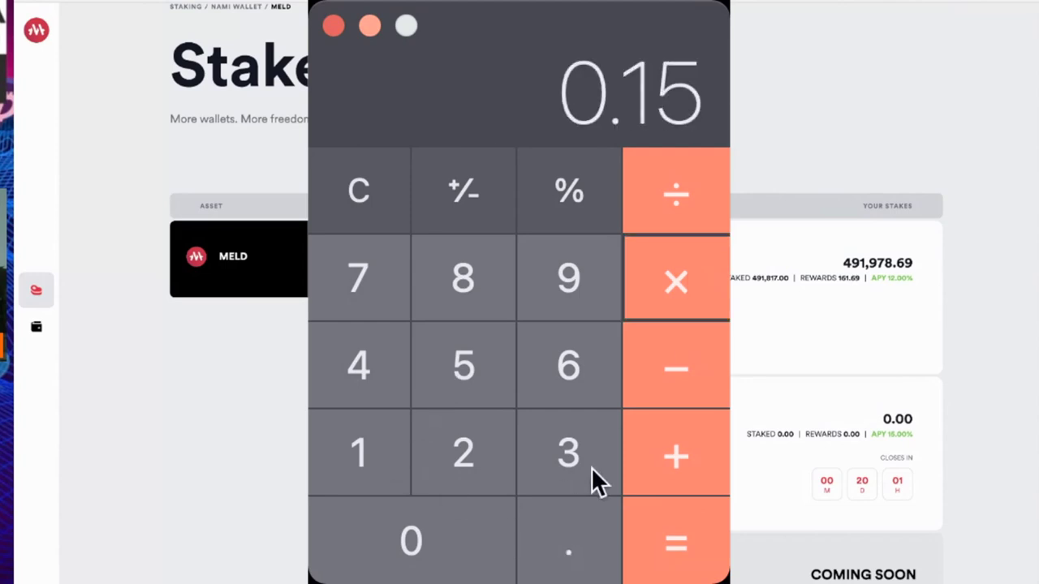
pyautogui.click(677, 543)
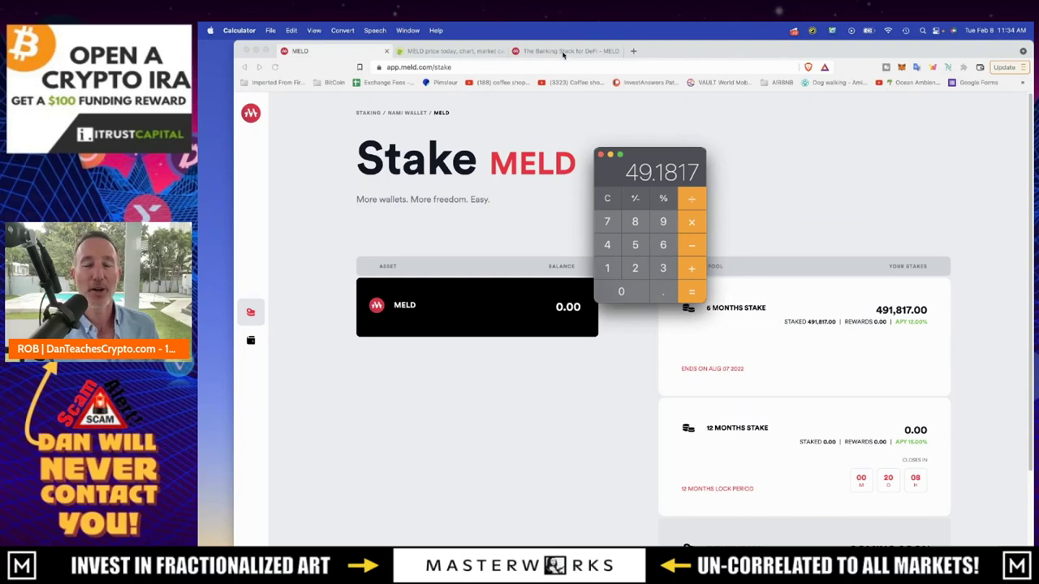
# - Switch to the MELD website in the browser, open its How to buy MELD page and look through the listed exchanges
pyautogui.click(564, 54)
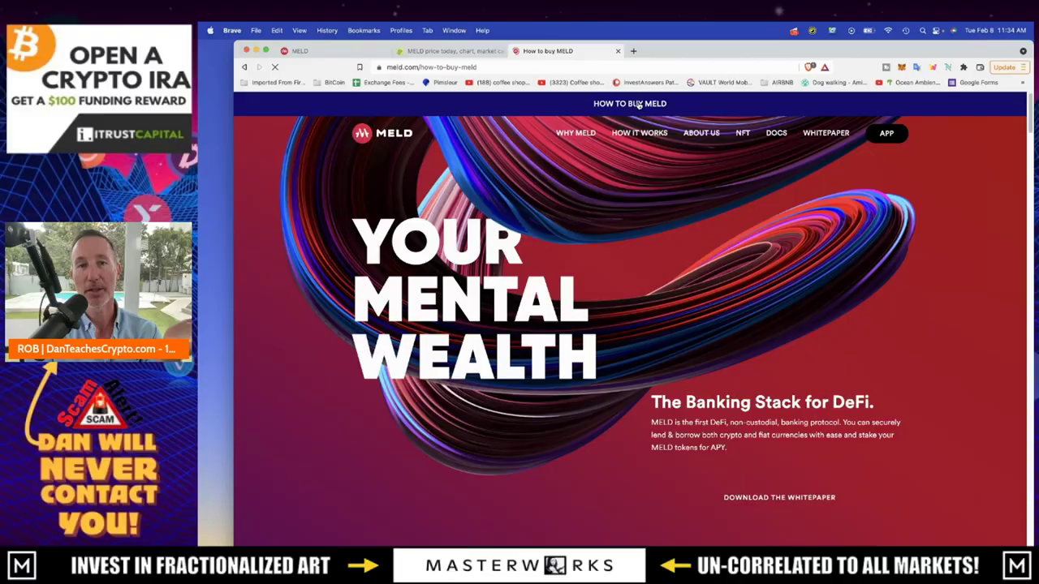
pyautogui.click(615, 146)
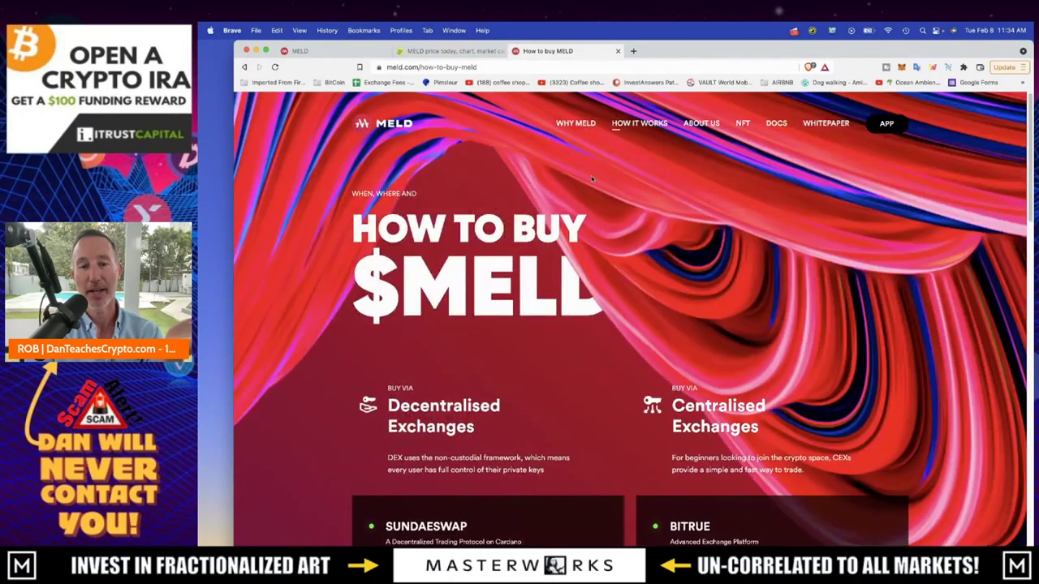
pyautogui.scroll(-5, 586, 186)
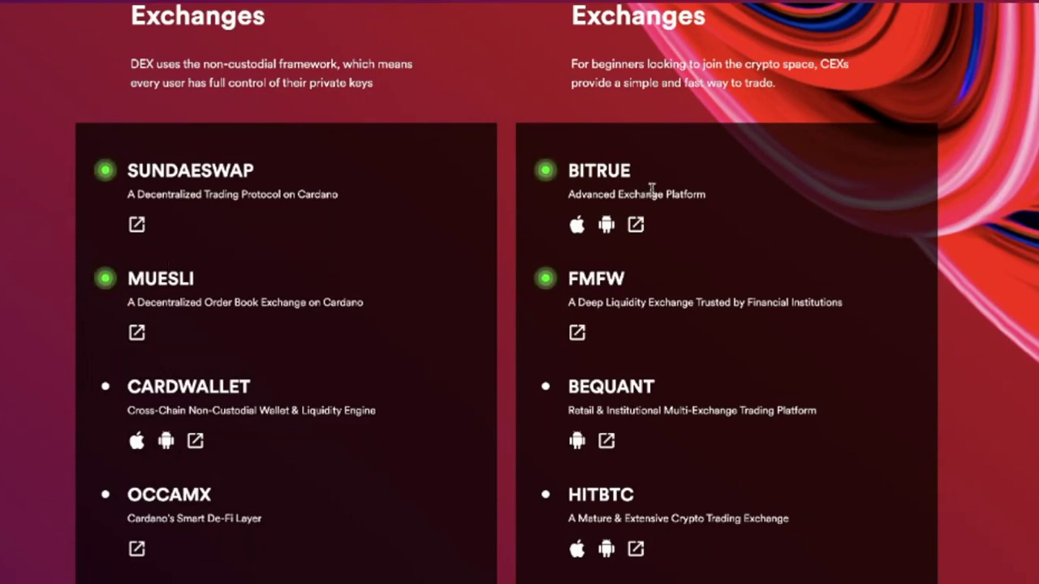
pyautogui.scroll(-2, 684, 304)
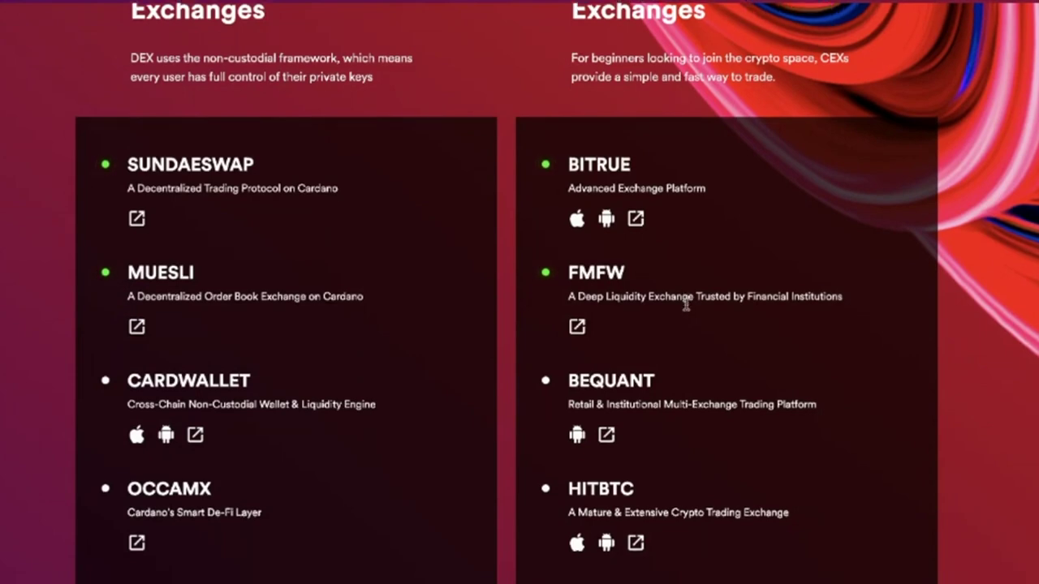
pyautogui.scroll(-1, 654, 348)
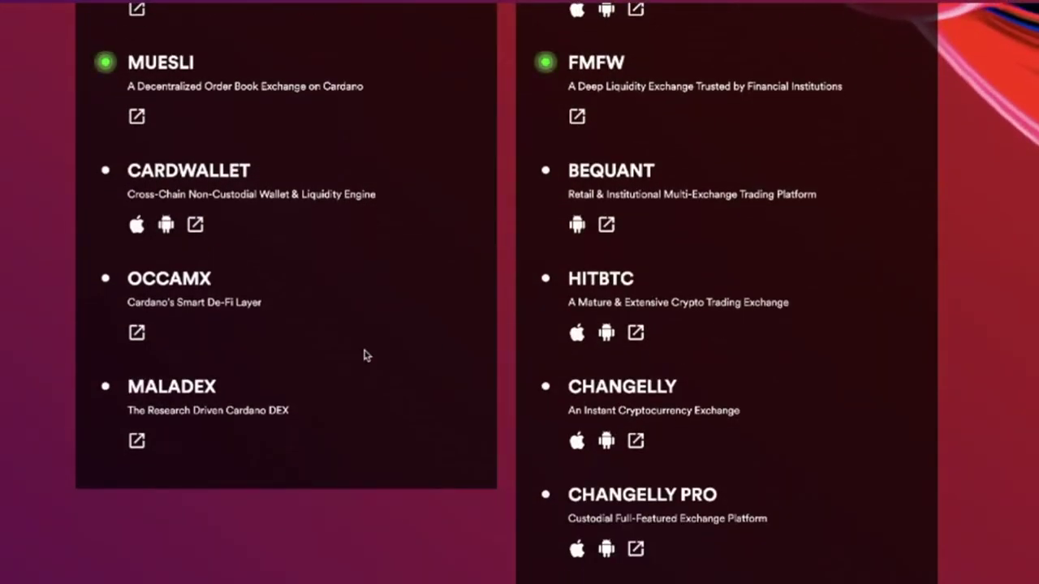
pyautogui.scroll(3, 365, 351)
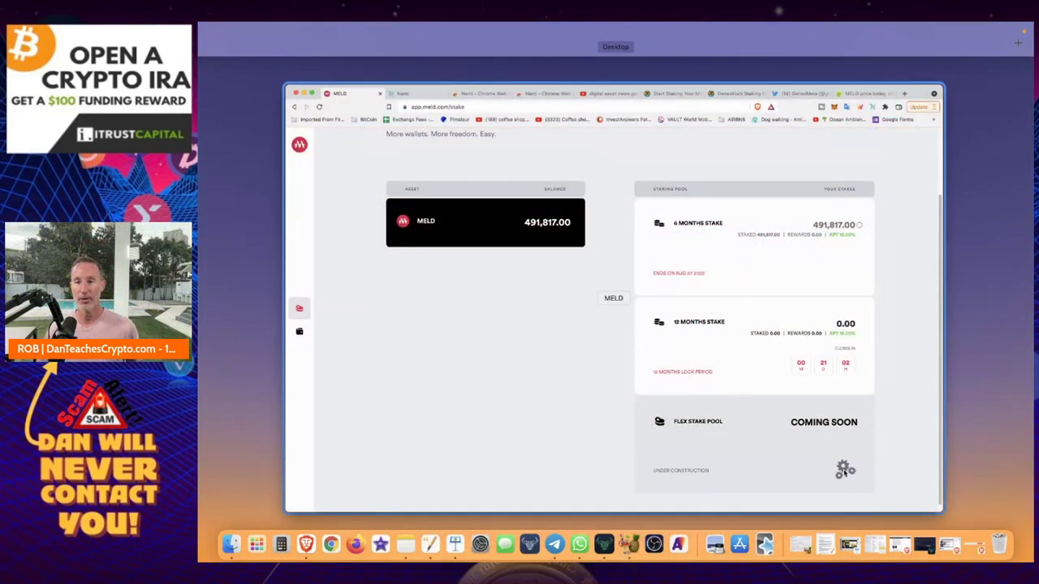
pyautogui.click(950, 543)
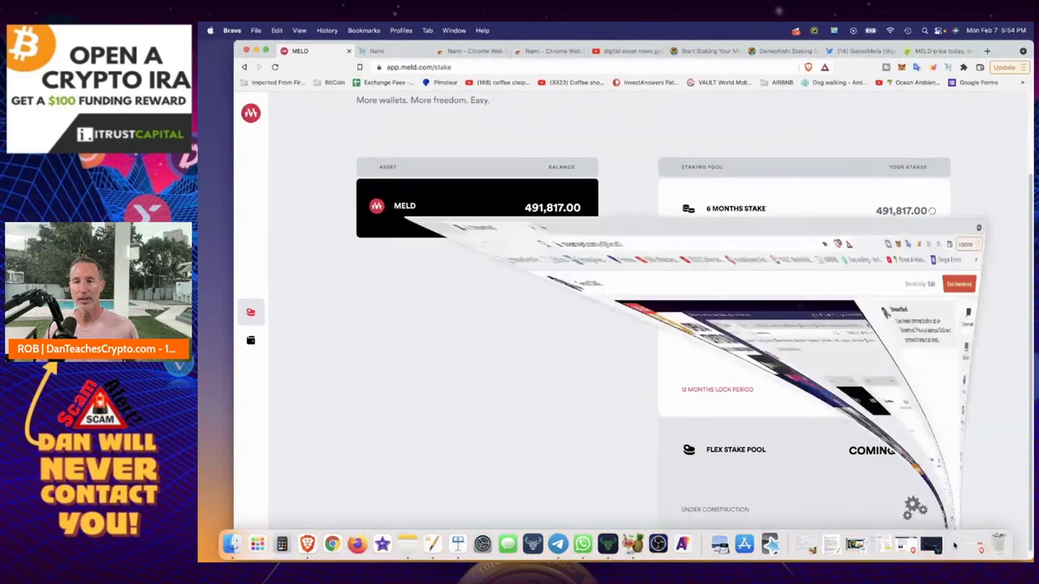